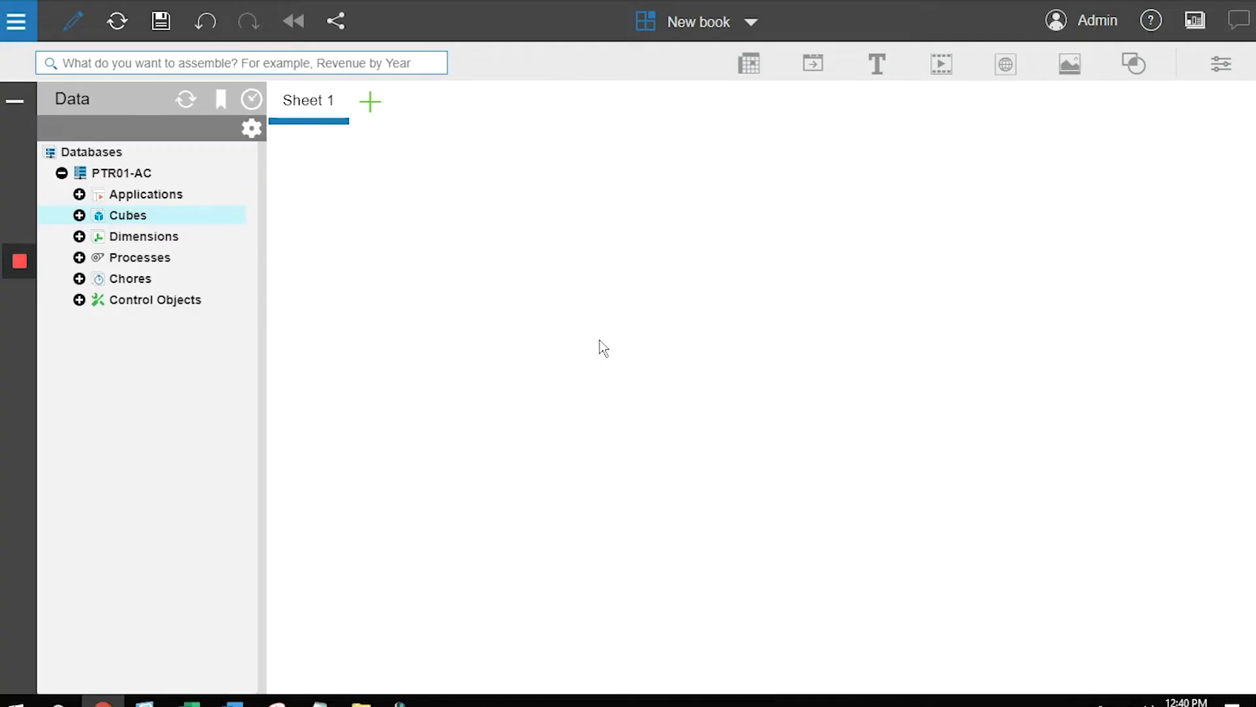
Create an empty dimension named DemoTime under PTR01-AC's Dimensions
left_click(160, 241)
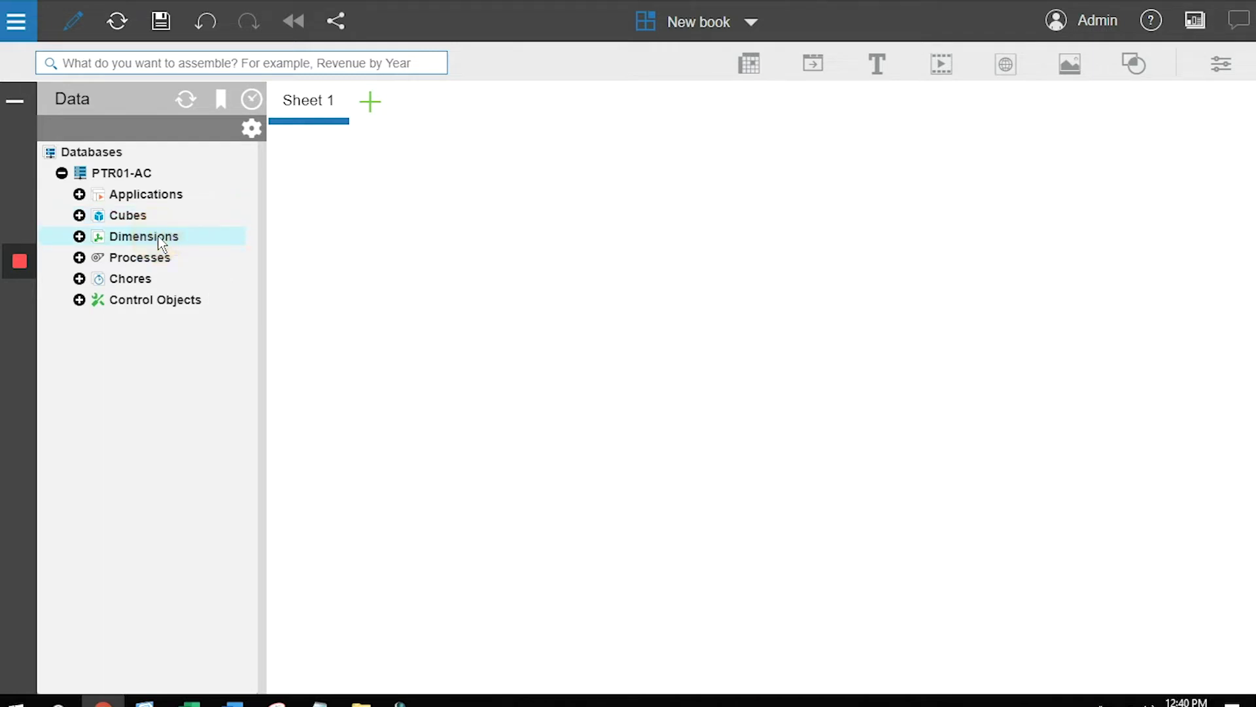
right_click(160, 242)
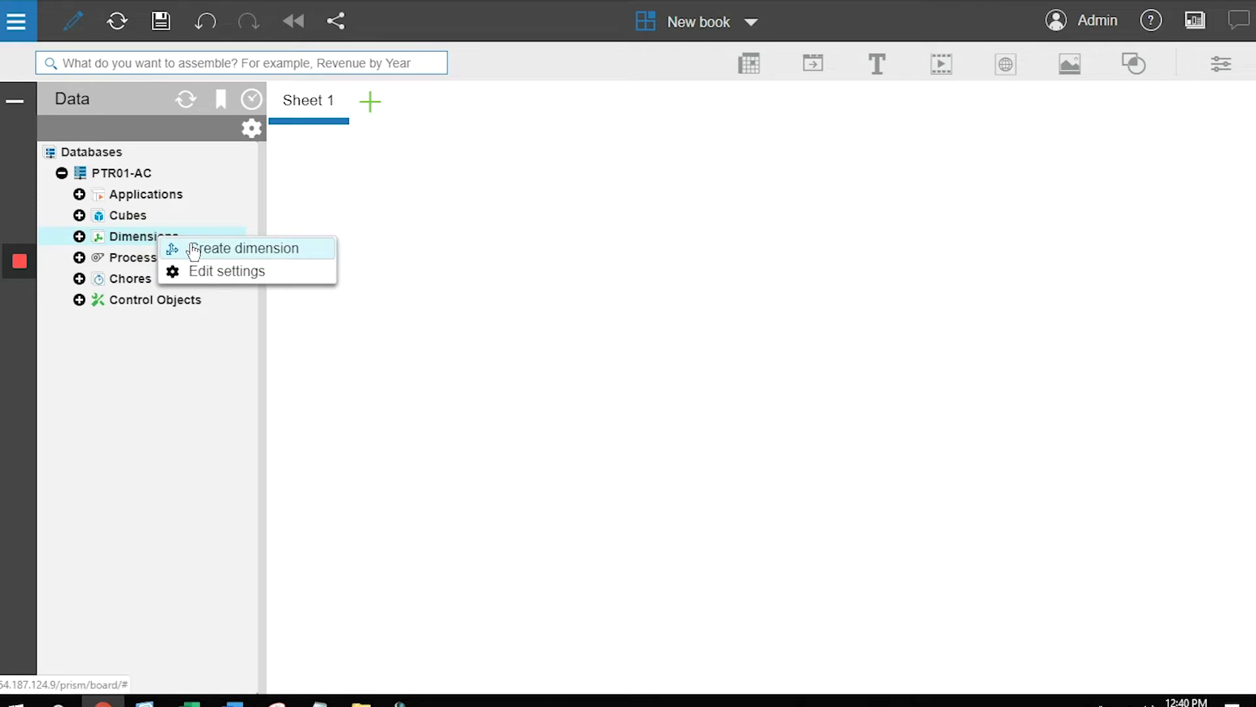
left_click(194, 249)
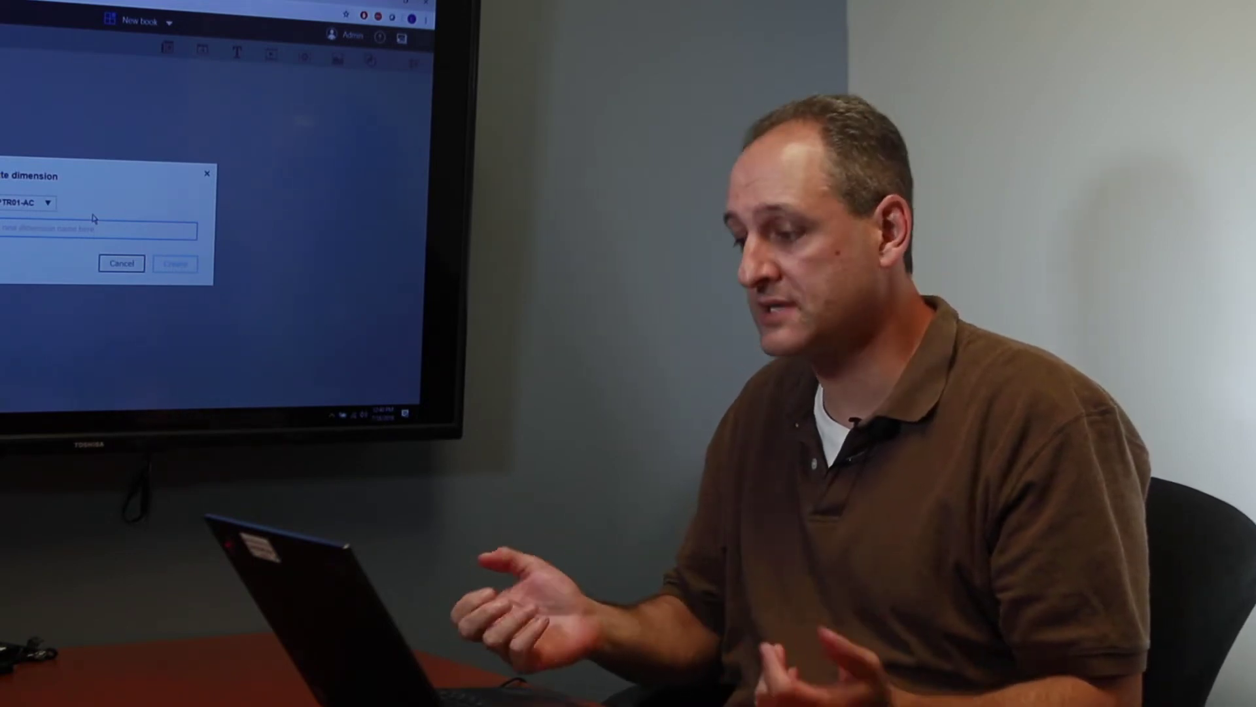
type("DemoTime")
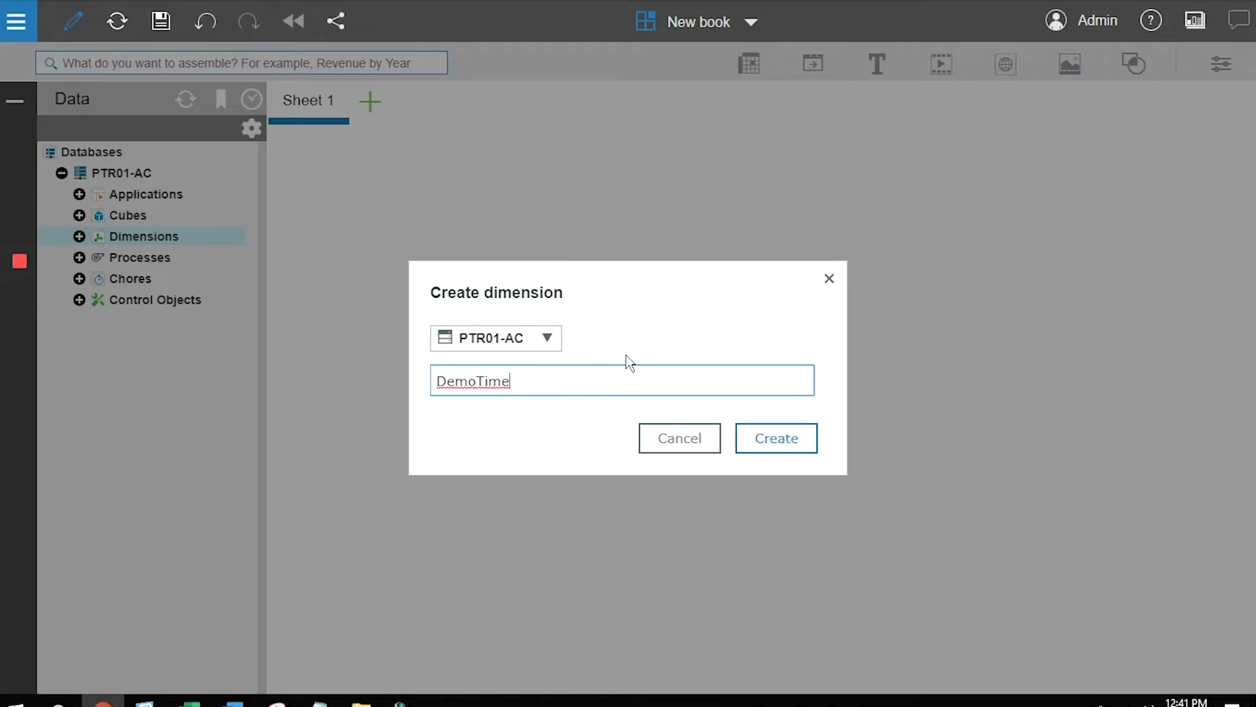
left_click(757, 446)
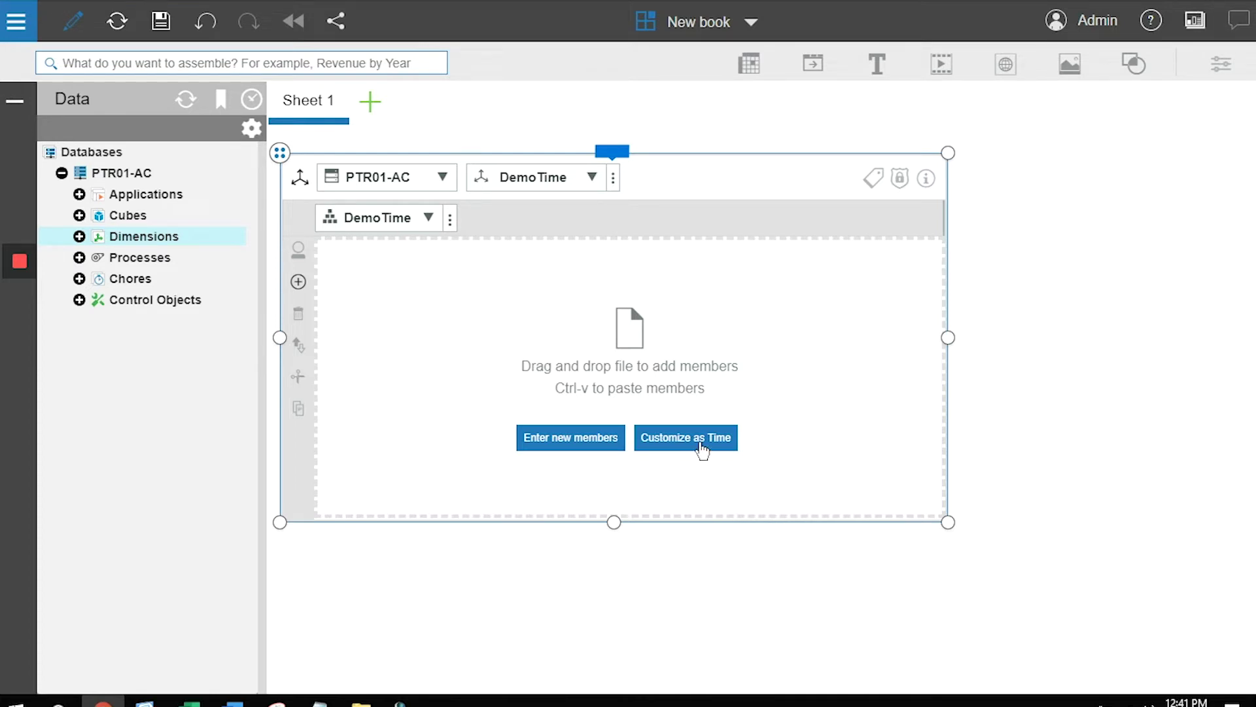
Generate DemoTime as a Month-granularity time hierarchy ending in 2020, previewing 2019's quarters and months
left_click(702, 450)
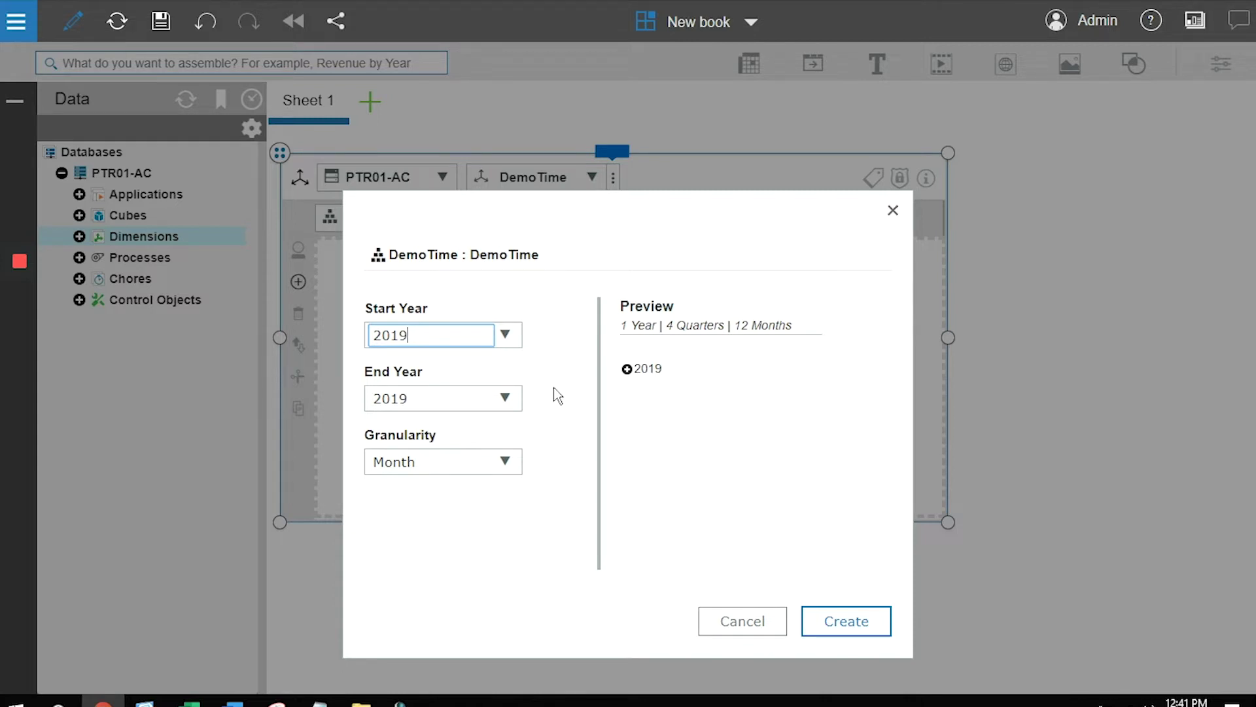
left_click(505, 399)
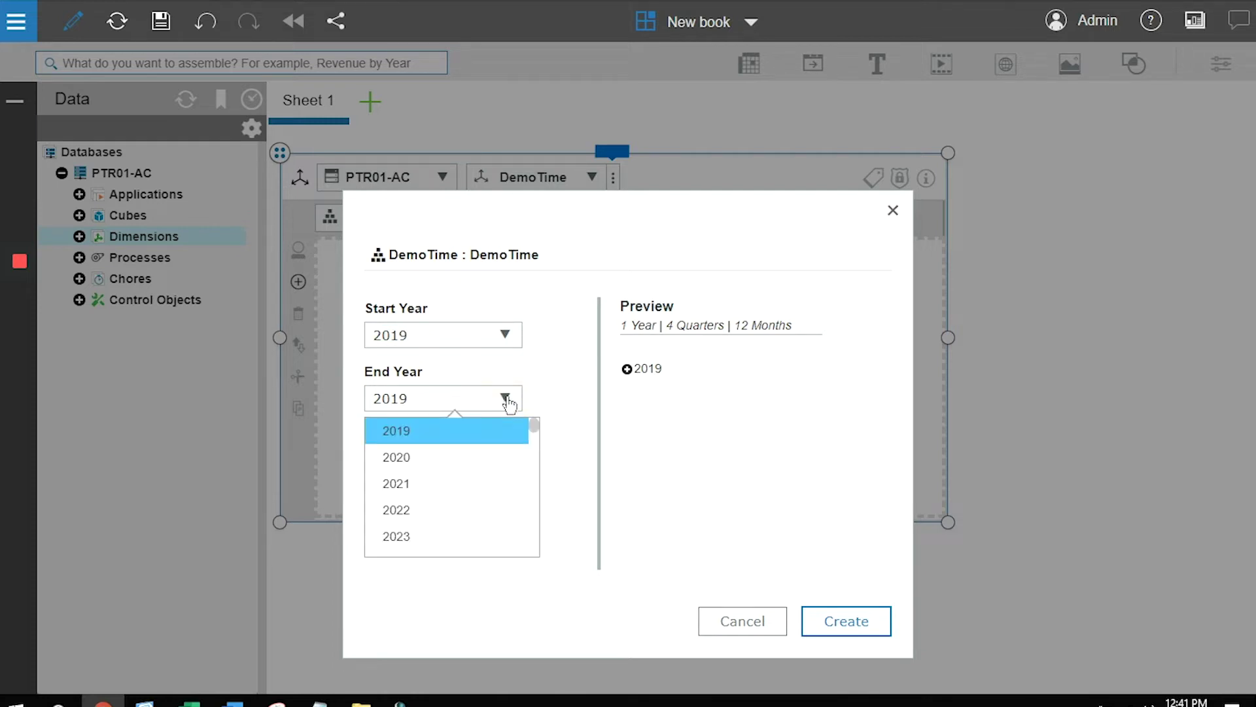
left_click(419, 457)
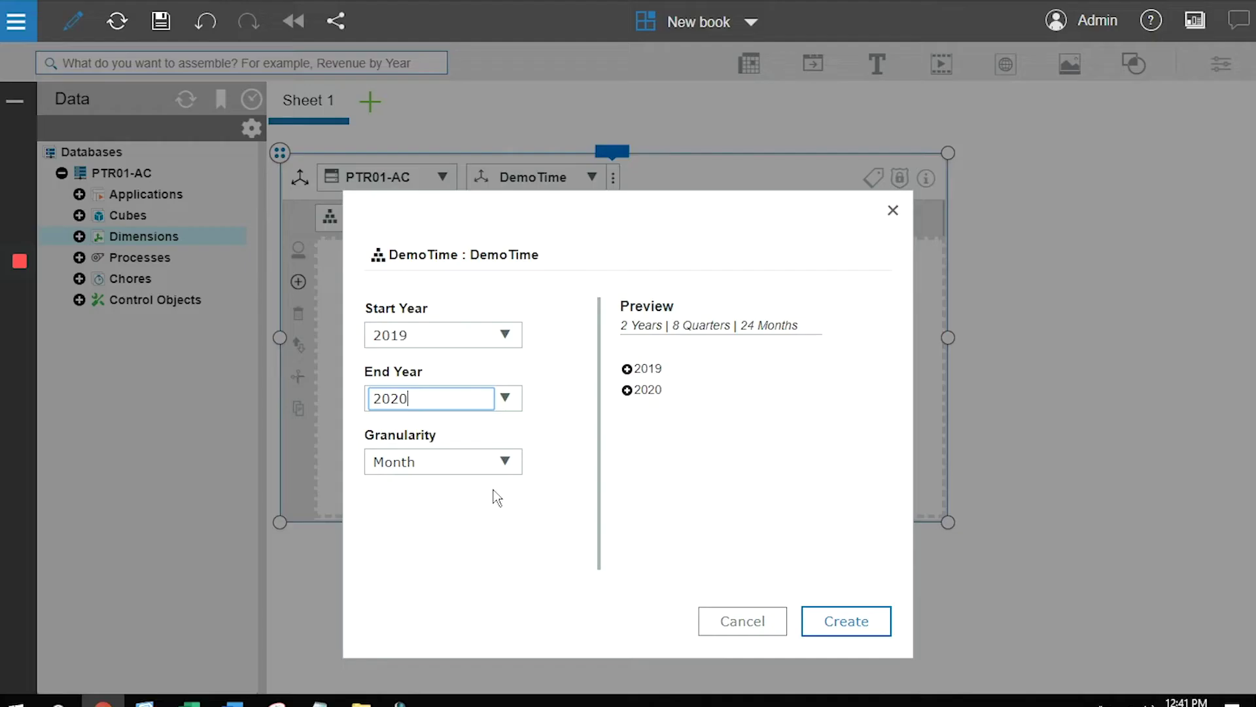
left_click(505, 462)
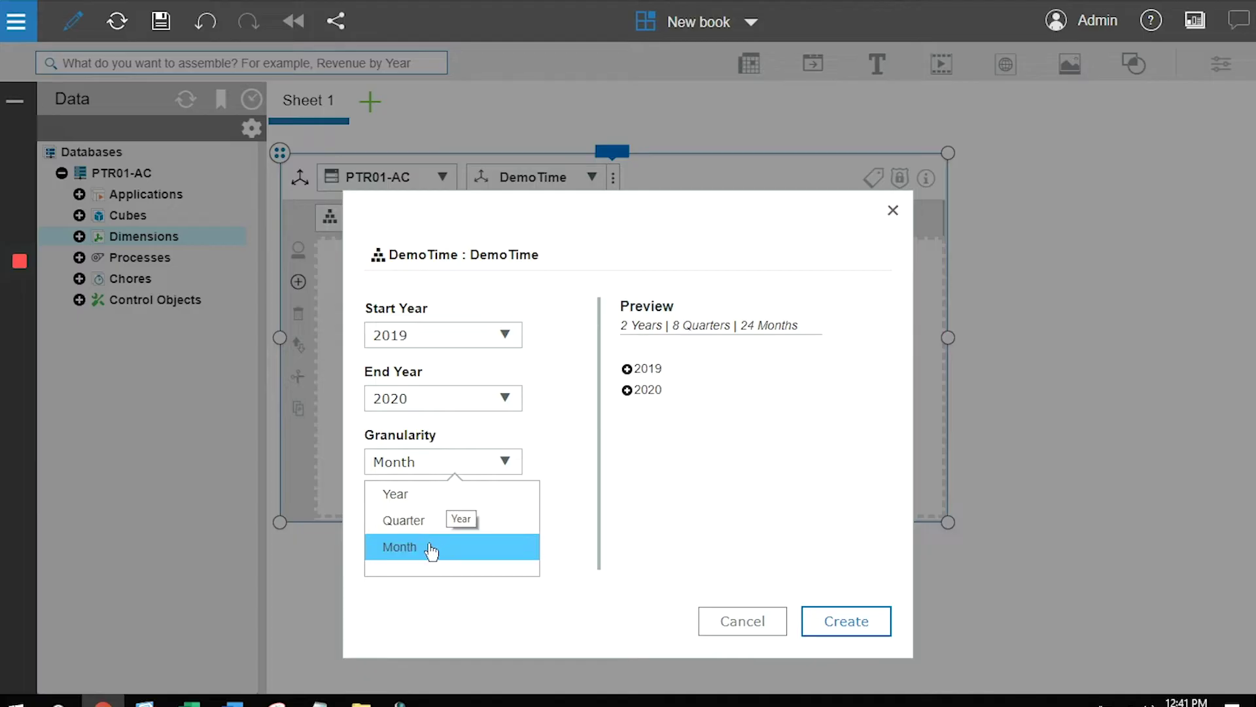
left_click(432, 551)
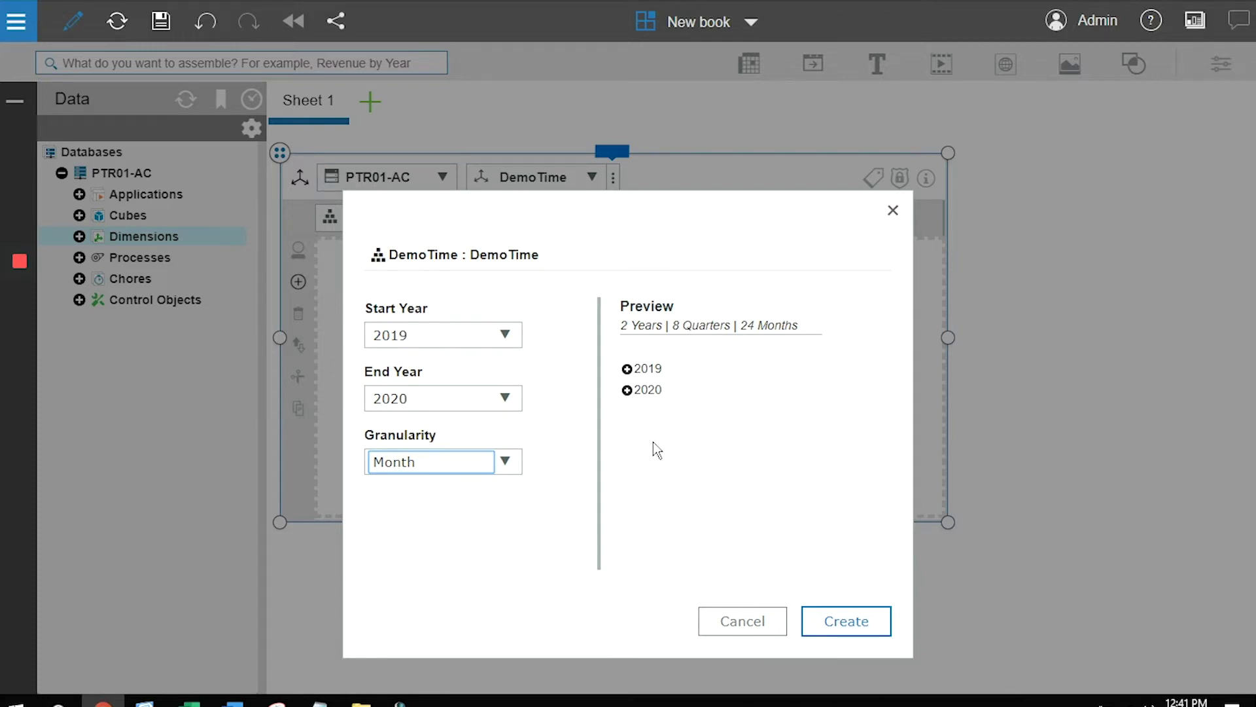
left_click(627, 369)
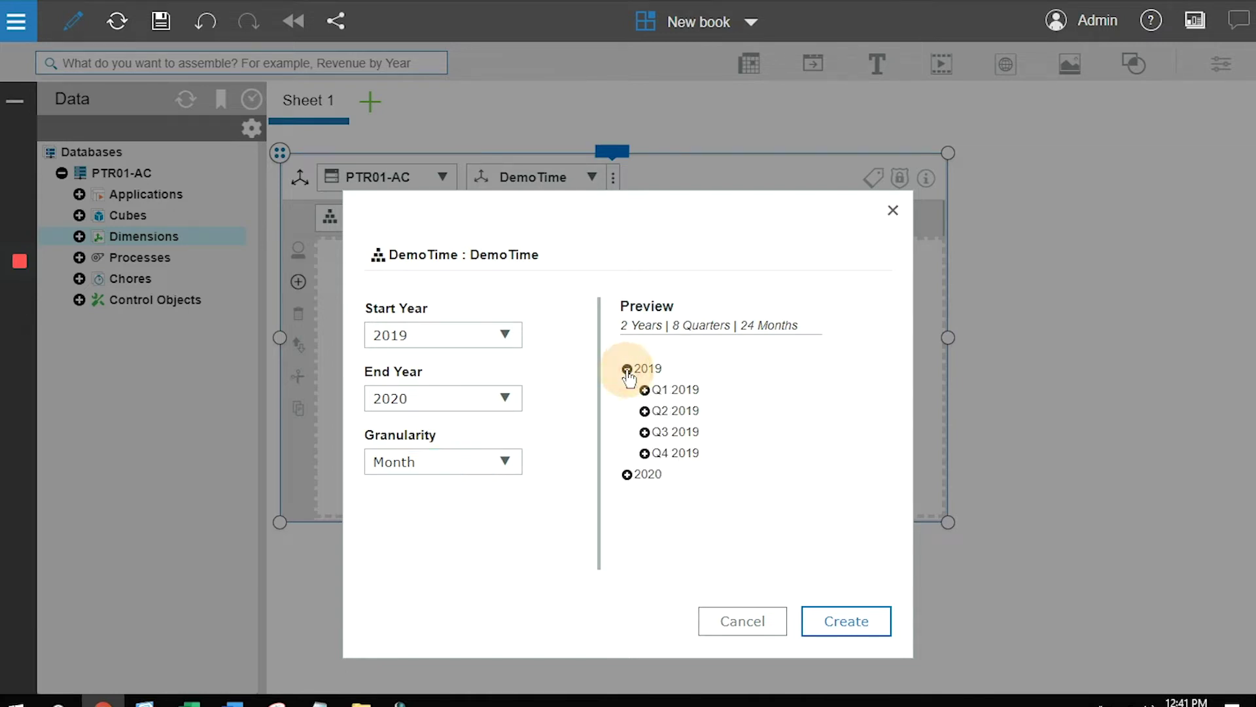
left_click(645, 390)
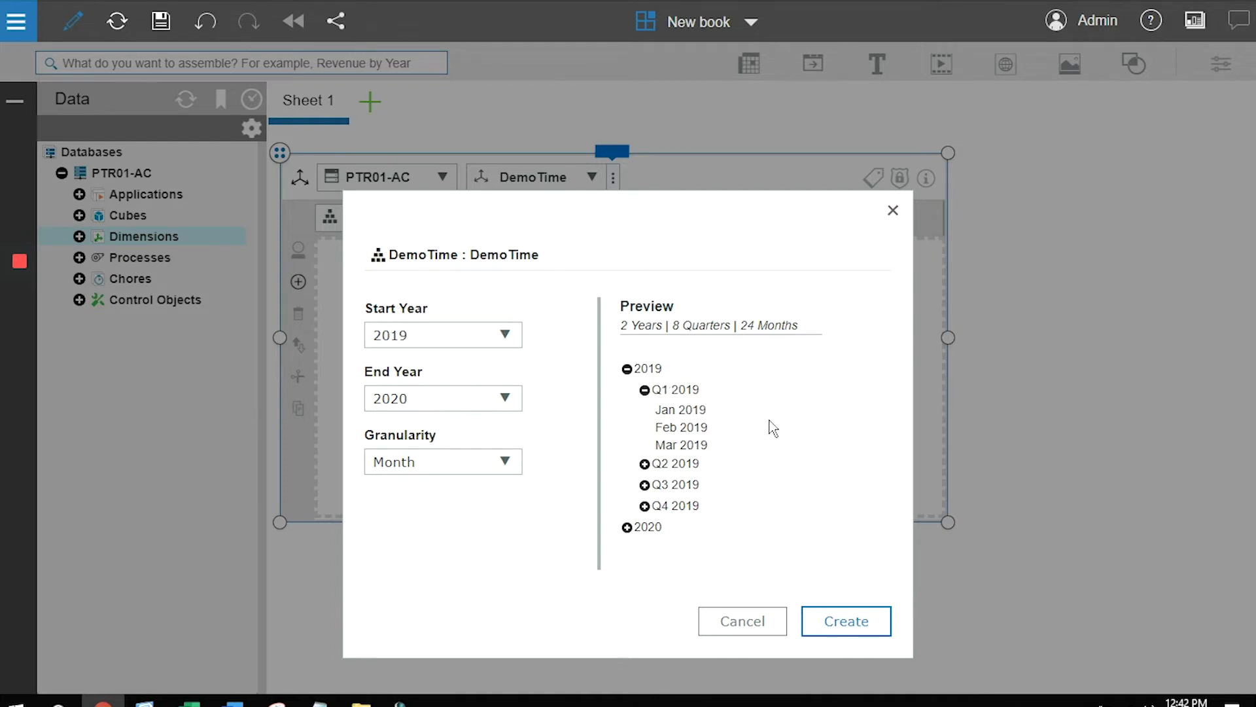
left_click(846, 627)
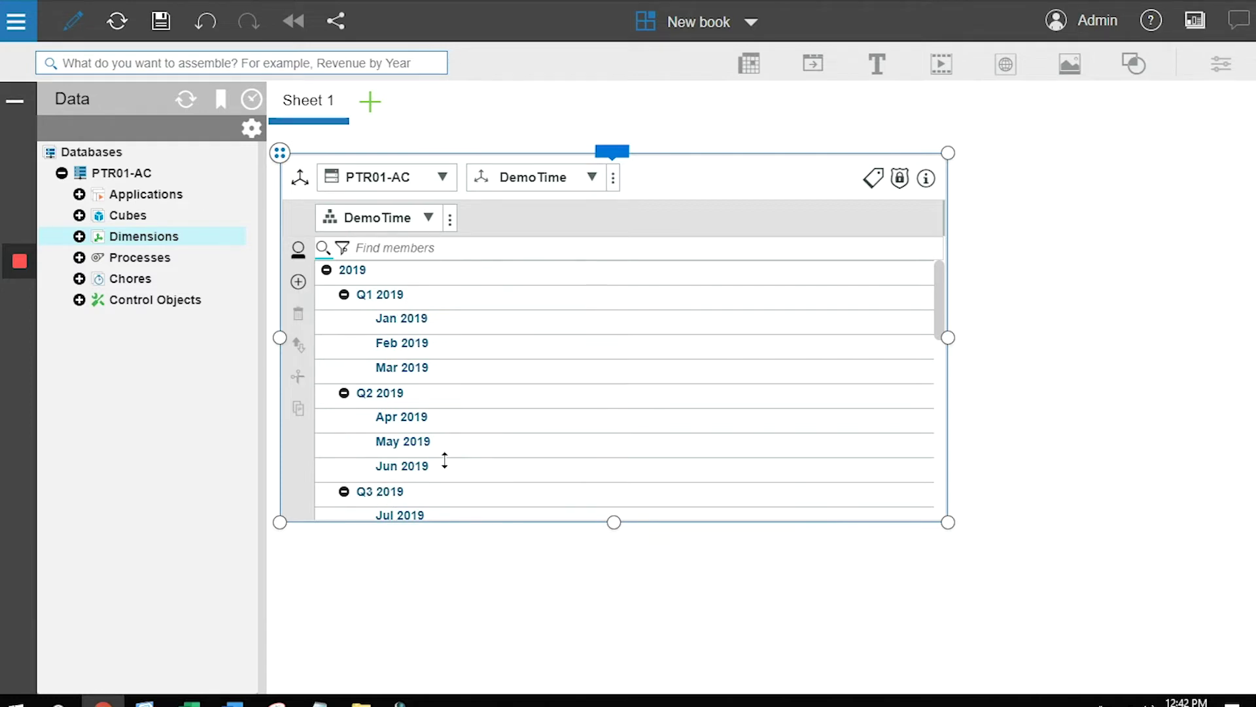
Show DemoTime's member attributes and widen the editor so Short Name and Long Name are visible
left_click(874, 177)
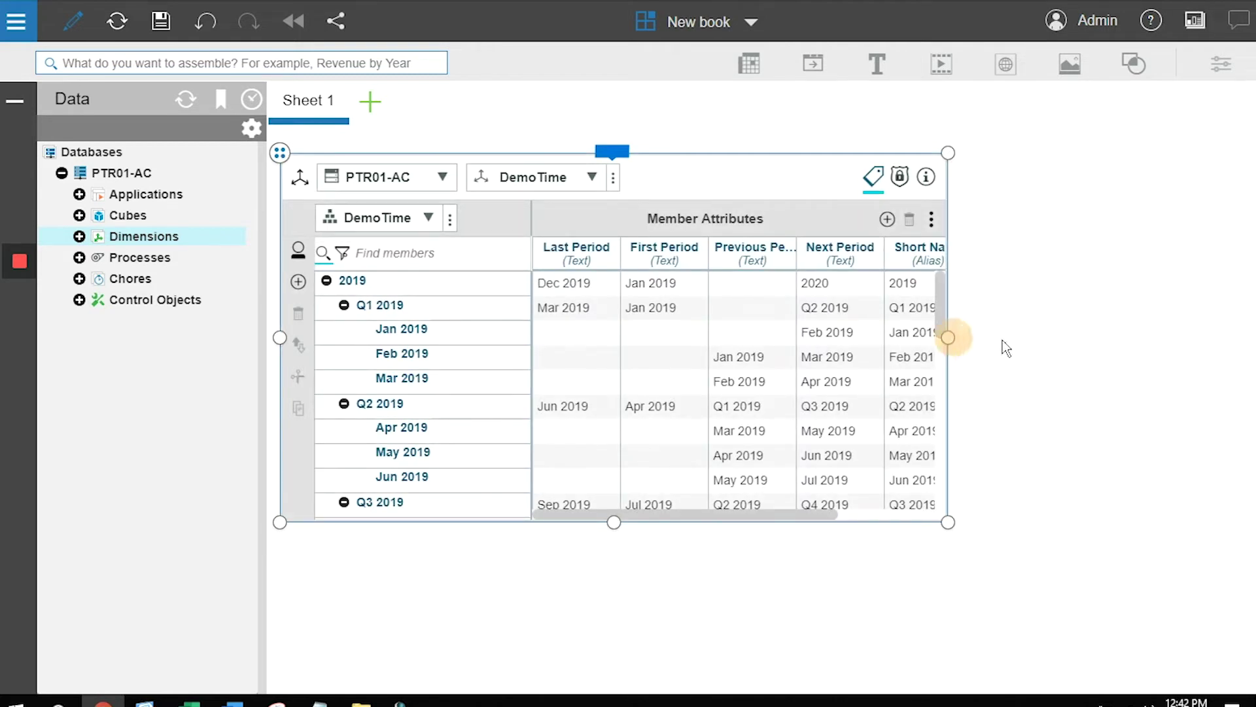
left_click_drag(949, 337, 1120, 337)
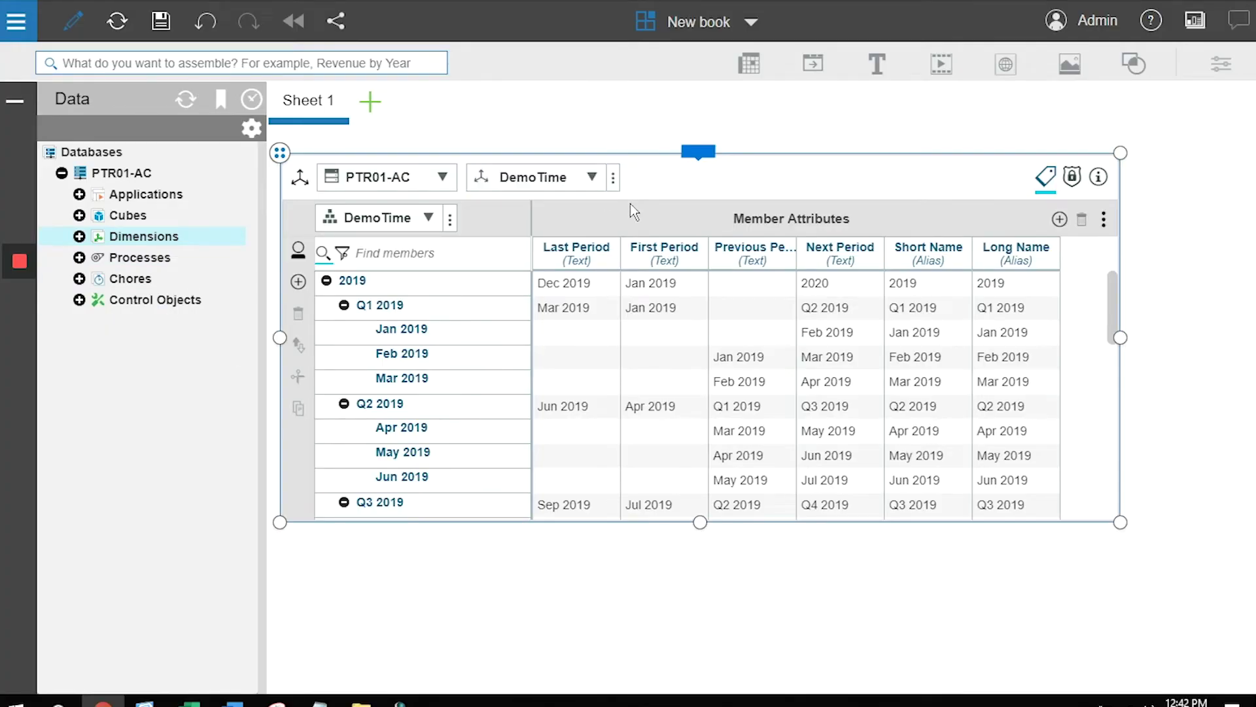
left_click(697, 154)
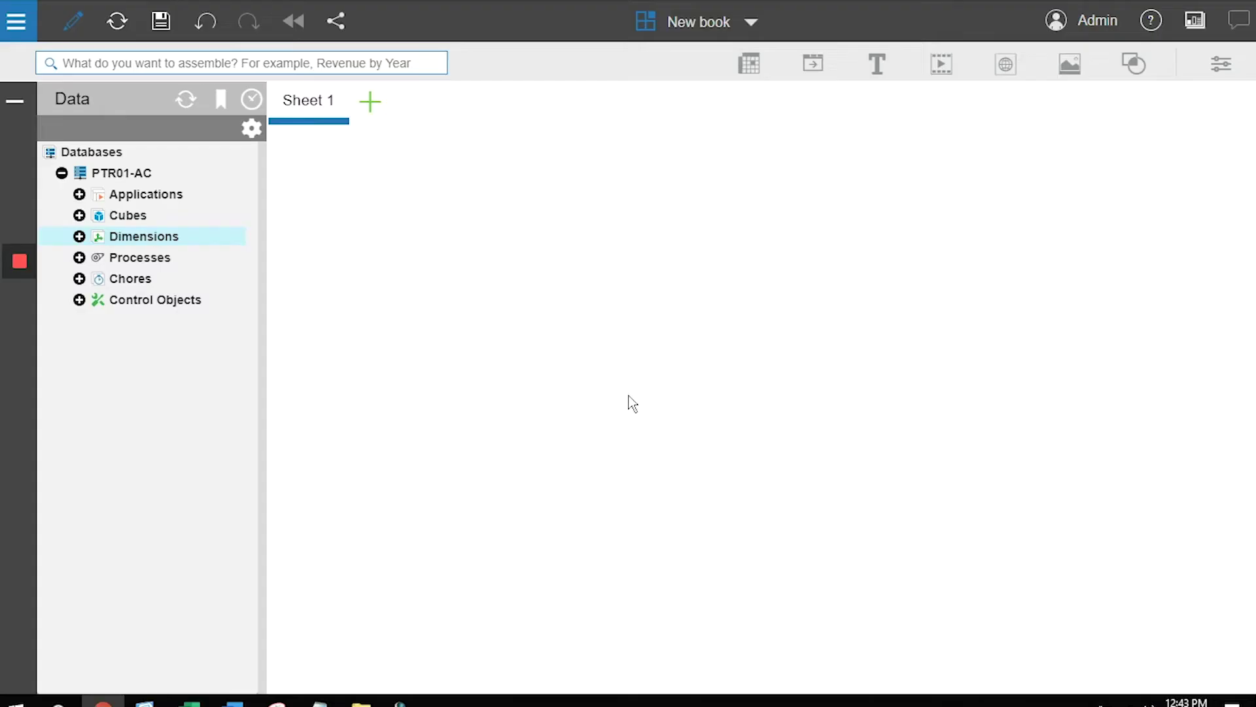
Start a new dimension named DemoSalesRep in PTR01-AC
right_click(155, 236)
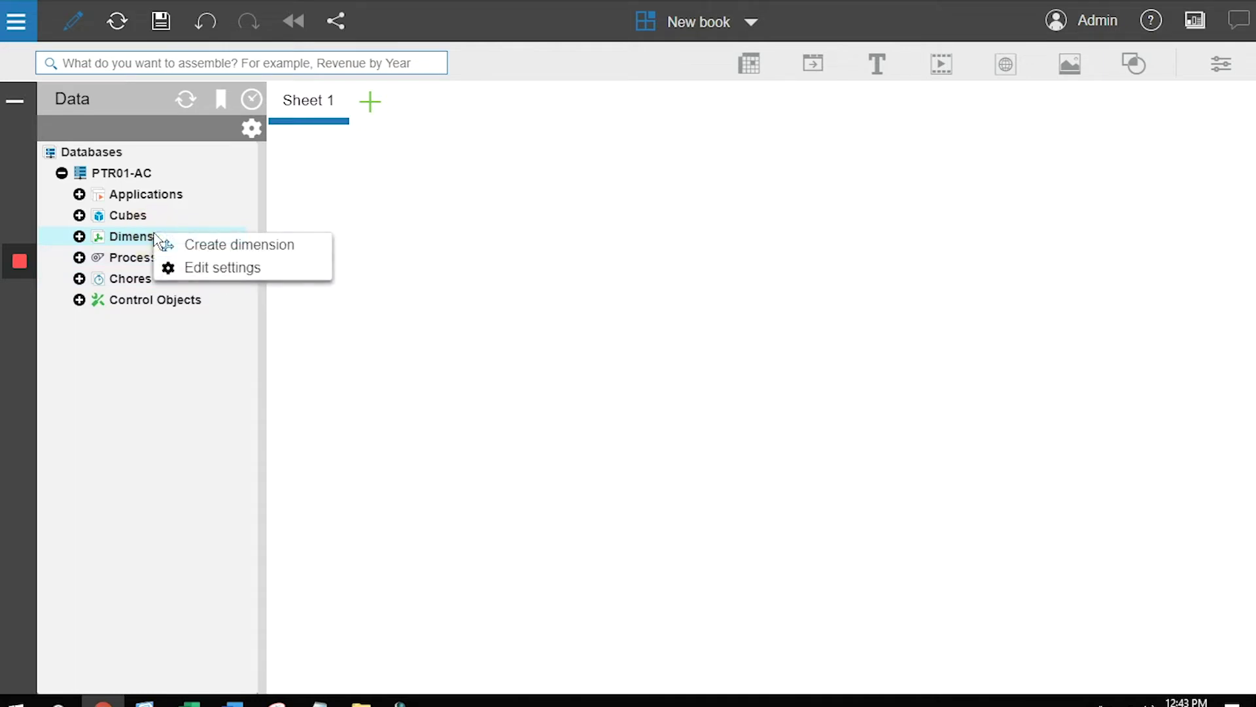
left_click(236, 245)
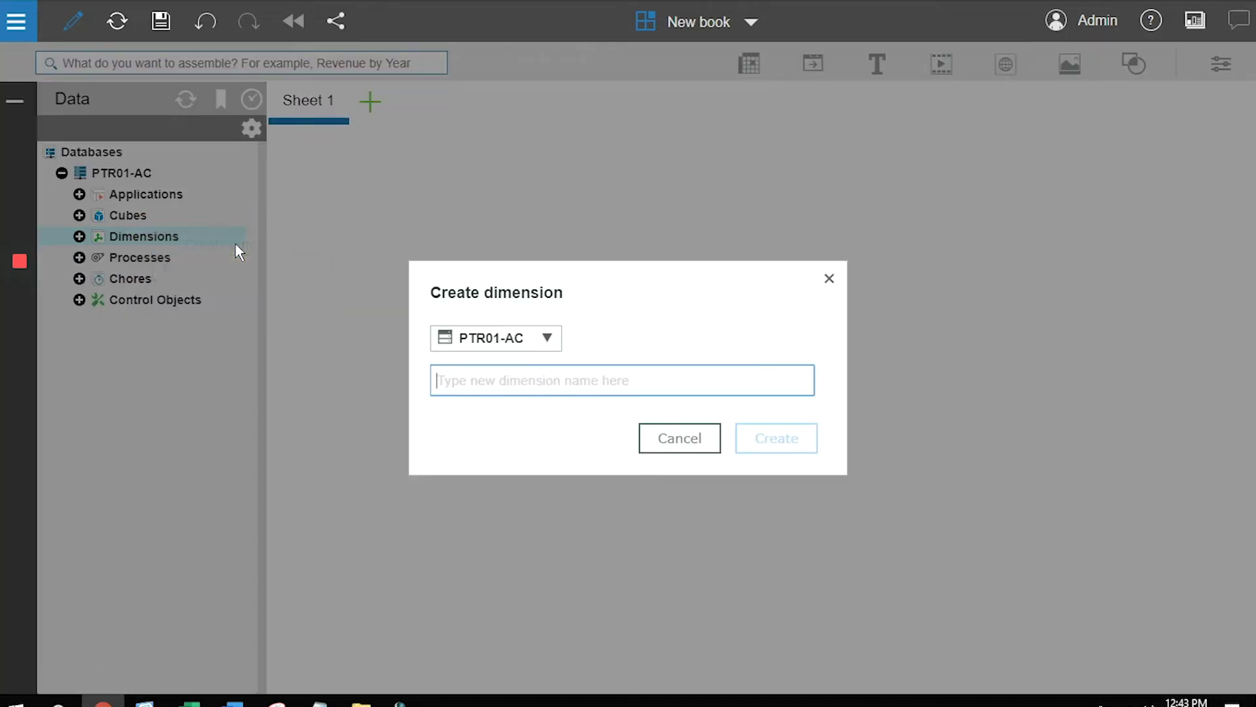
type("Demo")
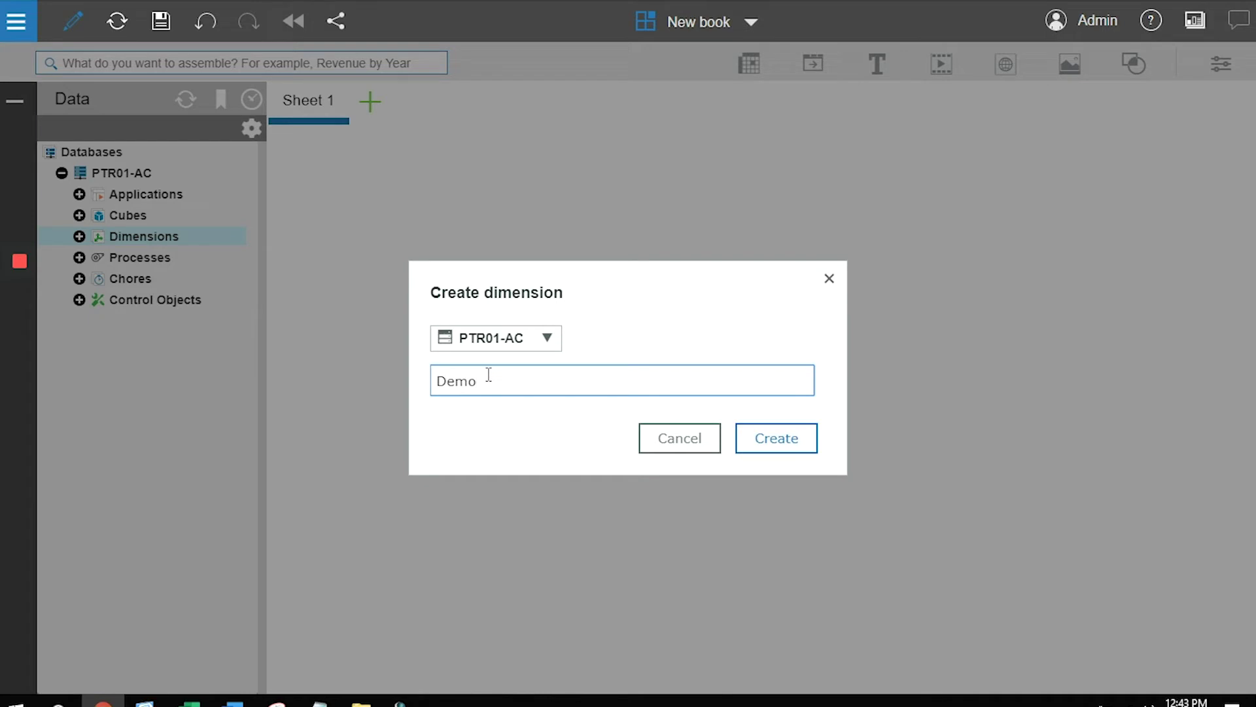
type("SalesRep")
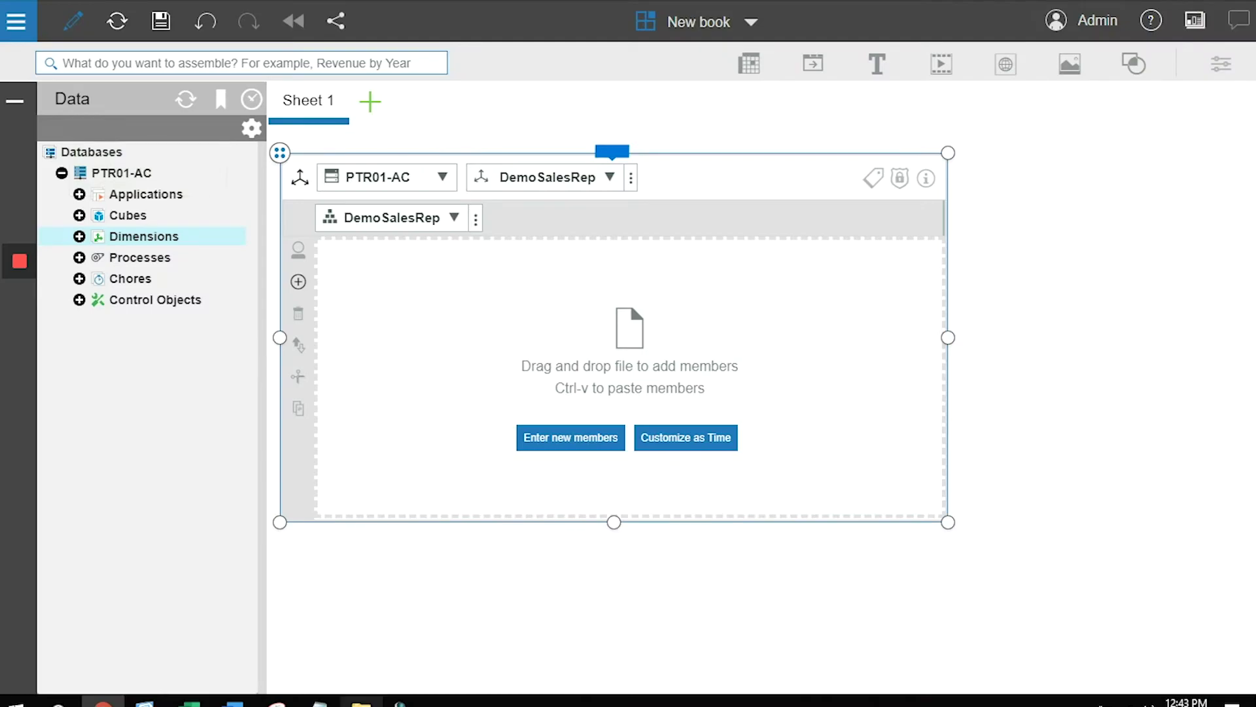
Review SalesReps.csv in Notepad, then drag it into the DemoSalesRep editor for import
left_click(361, 700)
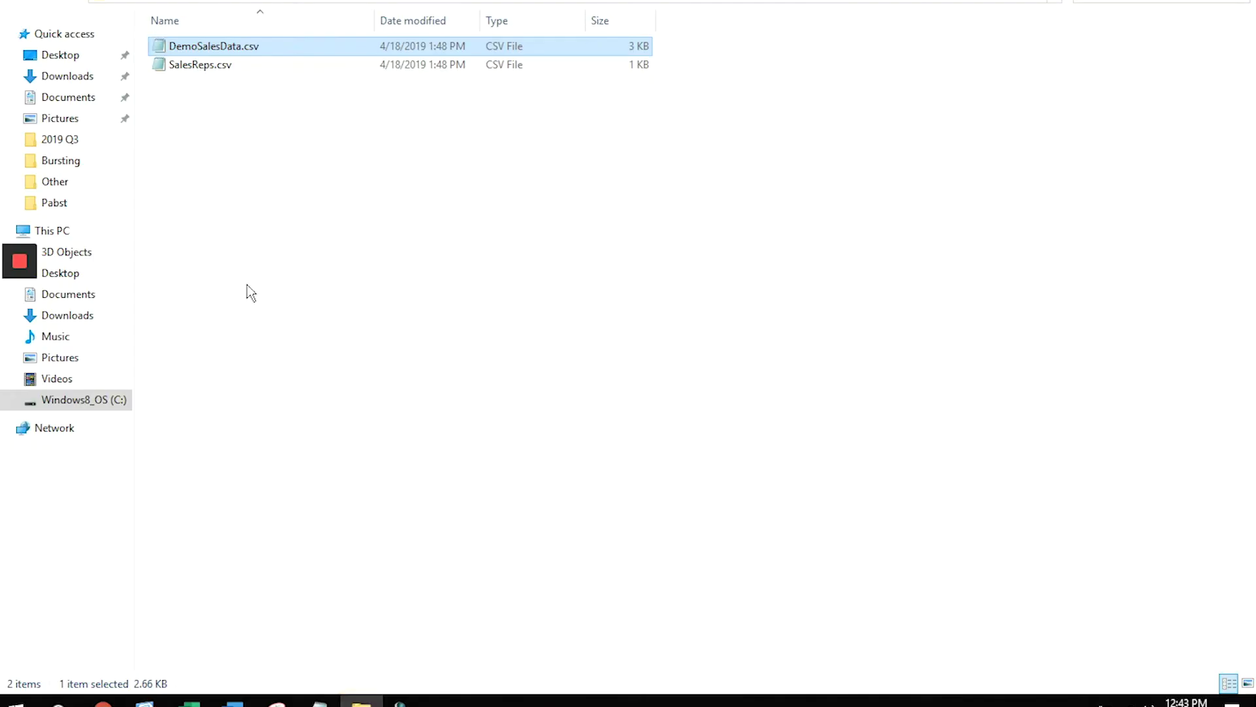
double_click(203, 65)
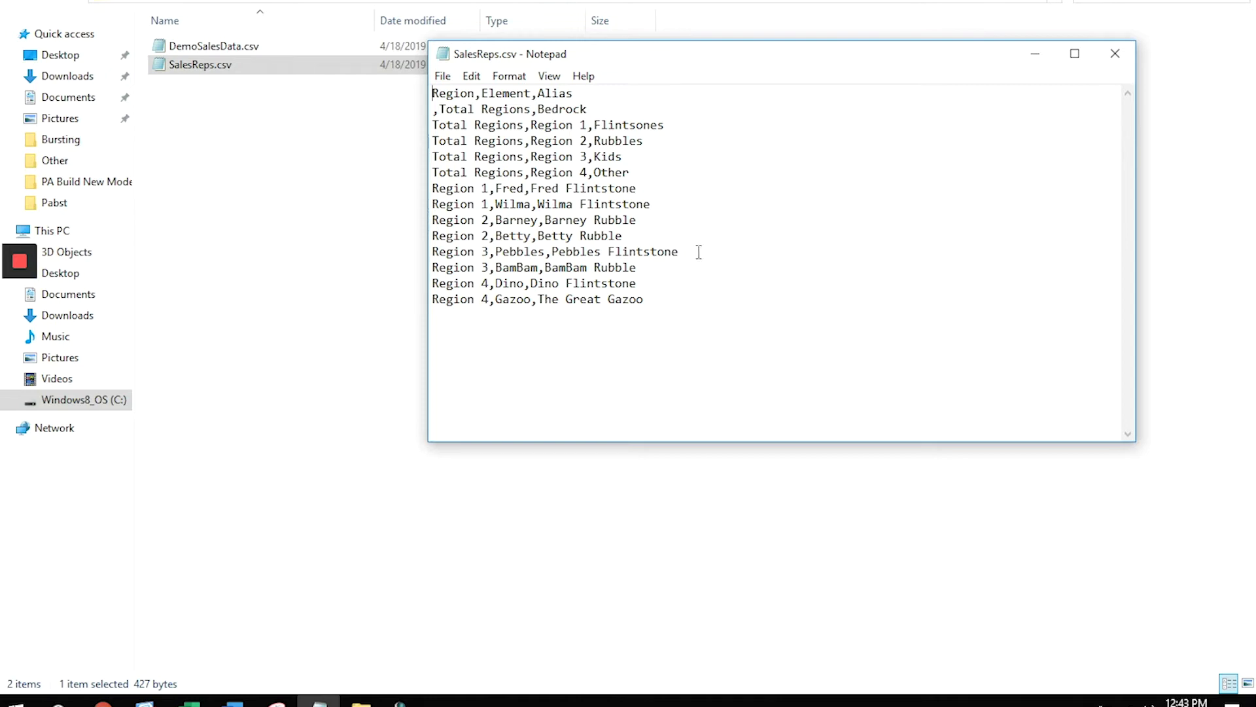
left_click(1114, 56)
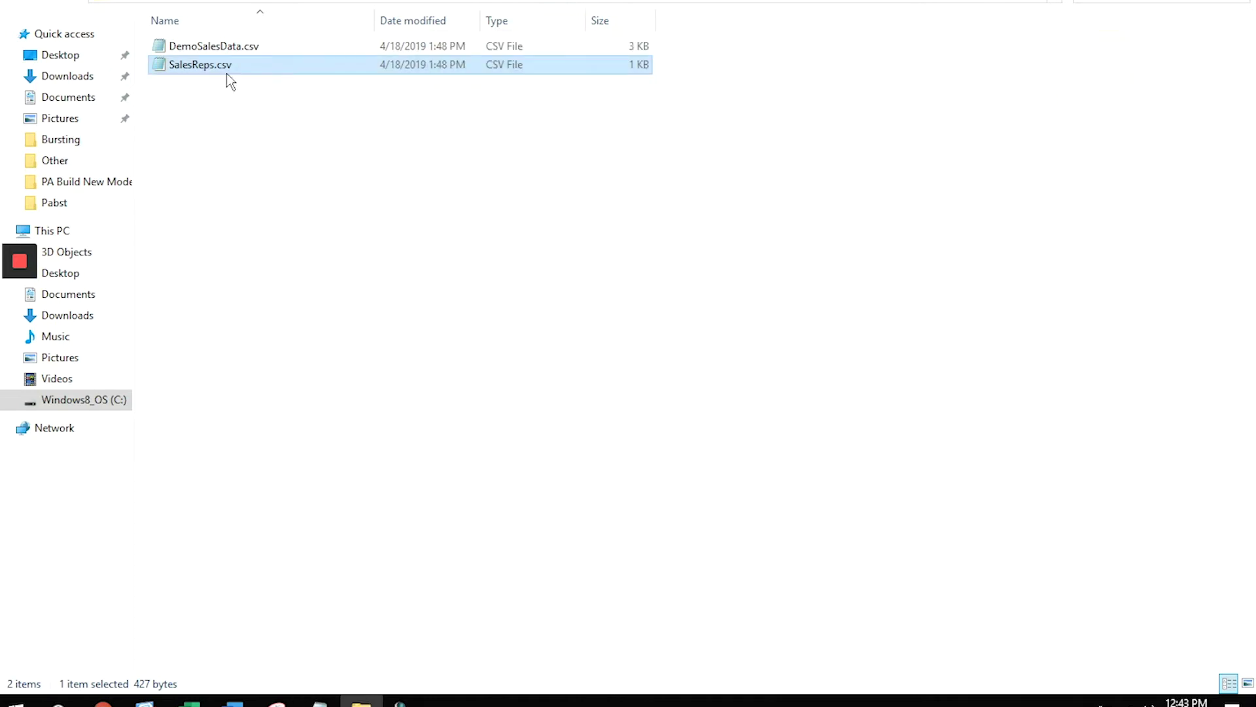
left_click_drag(210, 60, 648, 340)
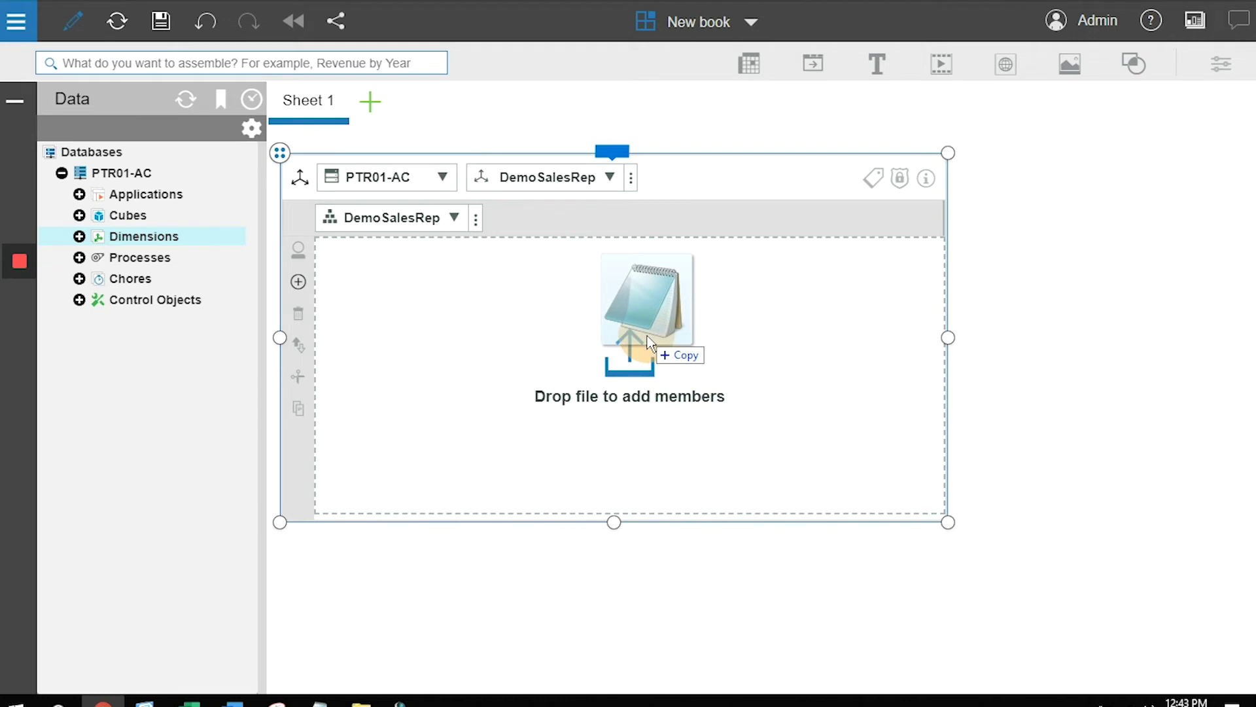
left_click_drag(647, 340, 647, 338)
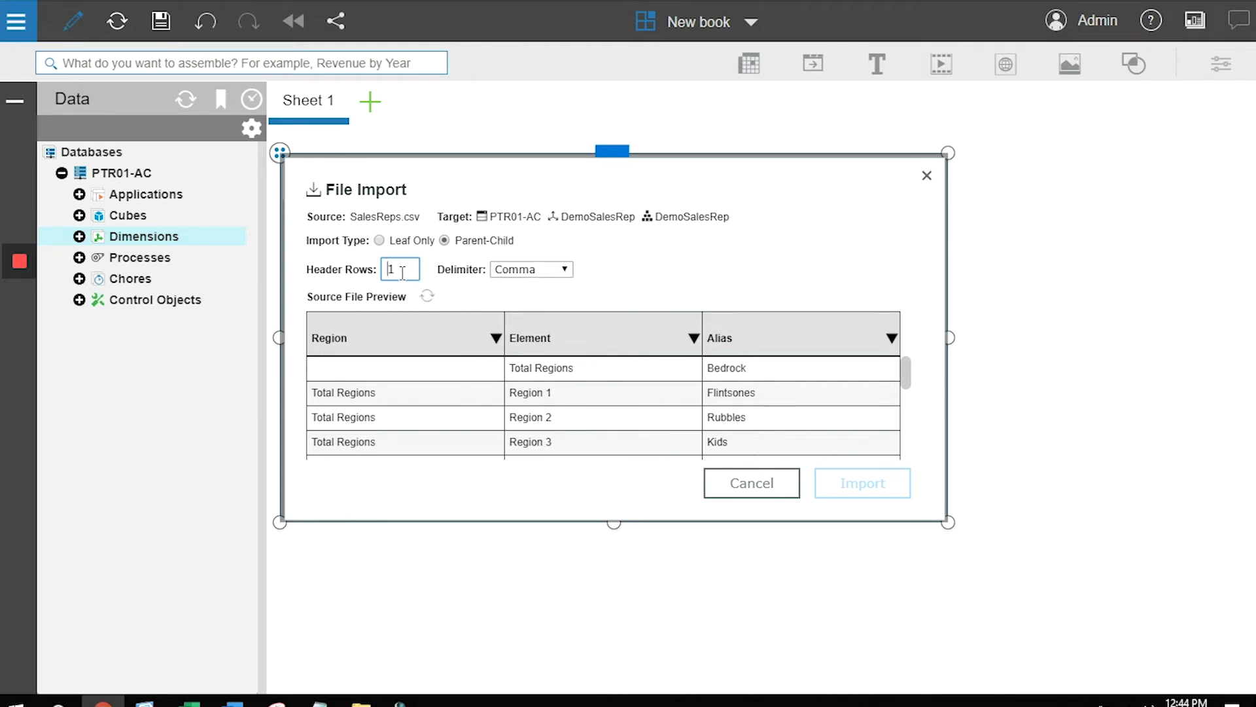
Keep the Comma delimiter and map the Region column as Parent and Element as Child
left_click(565, 274)
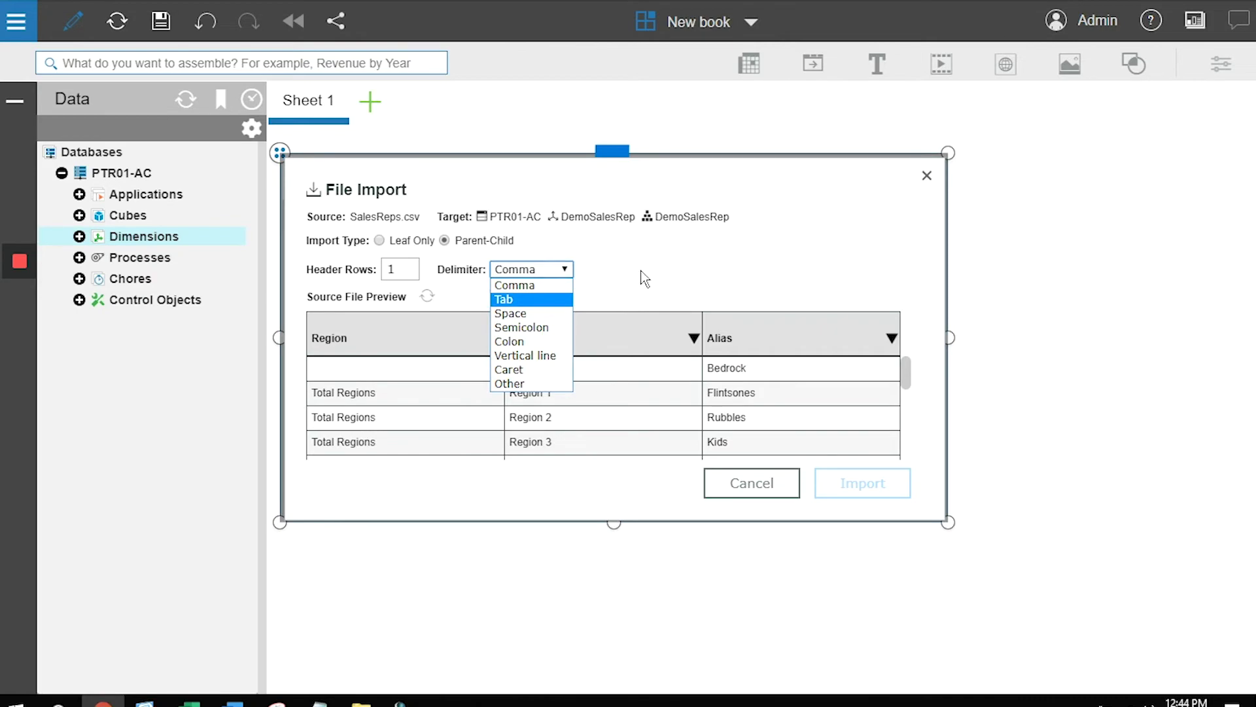
left_click(661, 267)
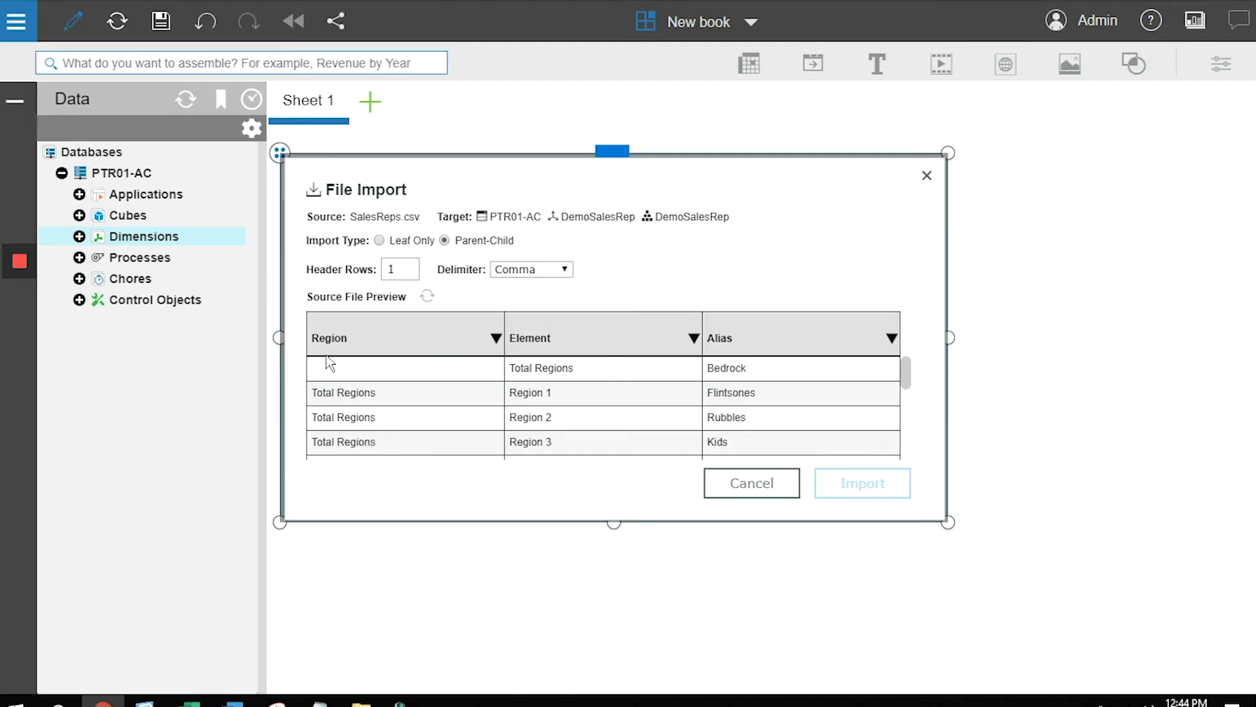
left_click(496, 339)
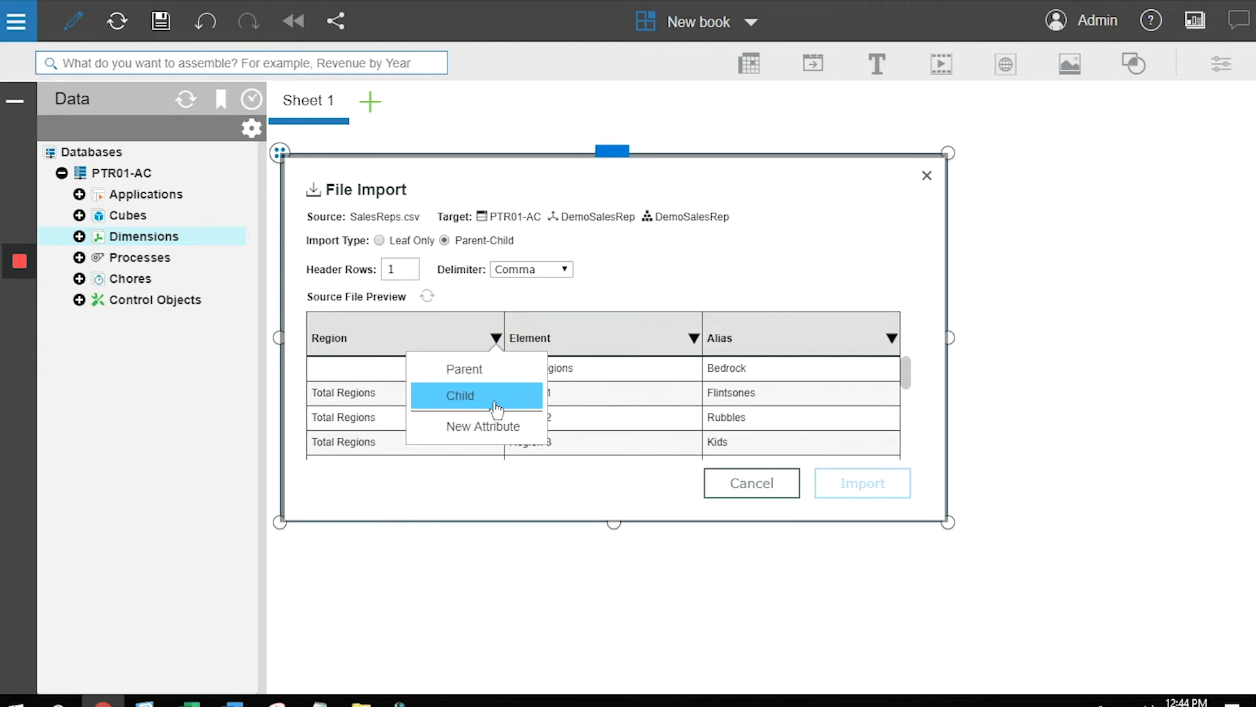
left_click(483, 369)
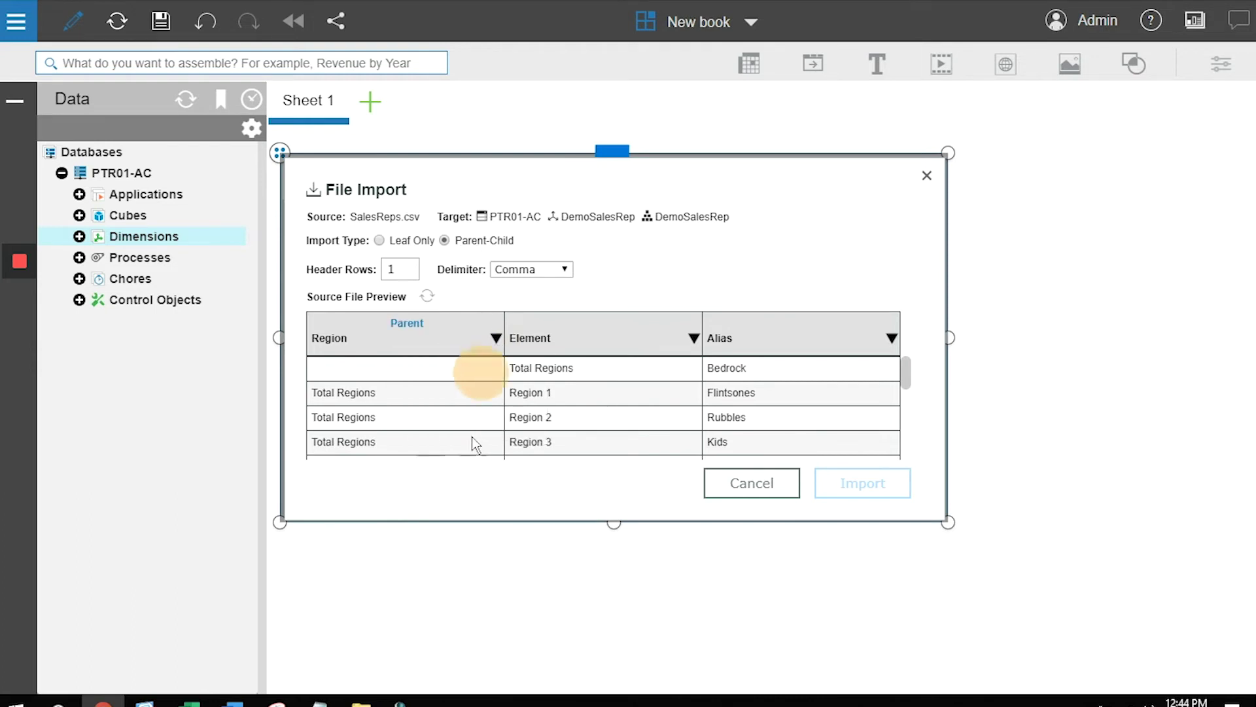
left_click(694, 338)
left_click(661, 408)
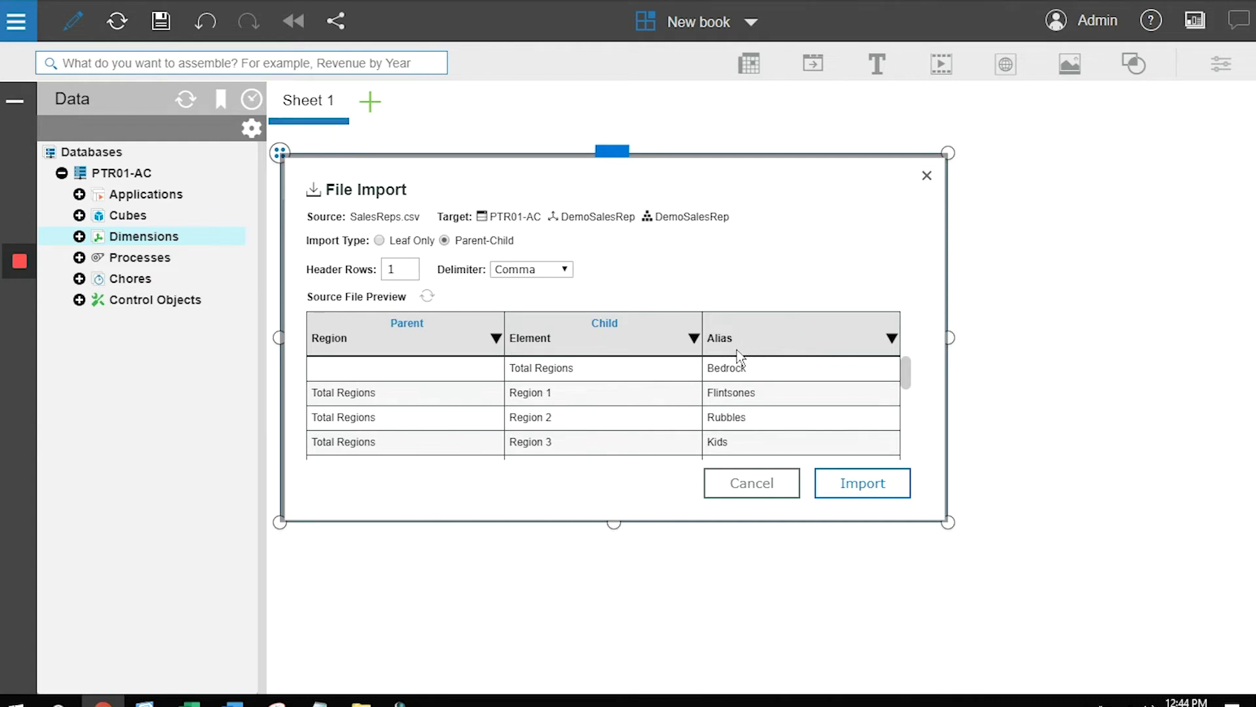
left_click(892, 339)
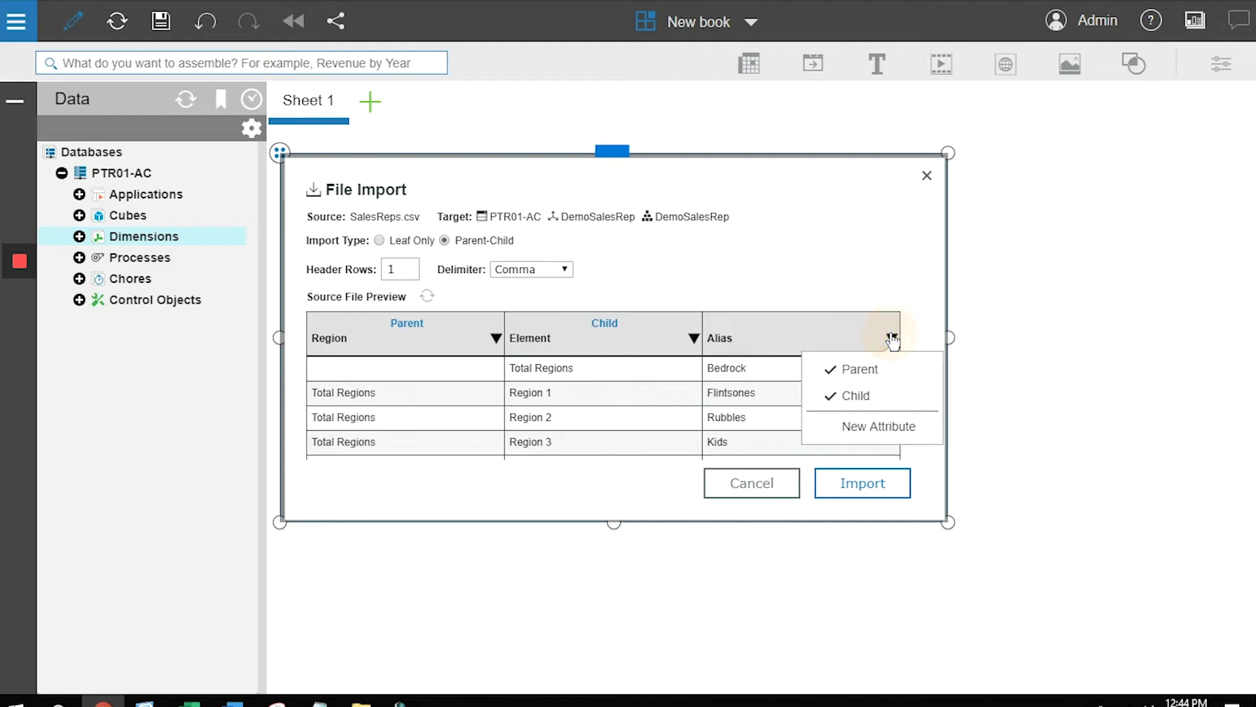
Map the Alias column to a new Alias-type attribute named FullName
left_click(884, 431)
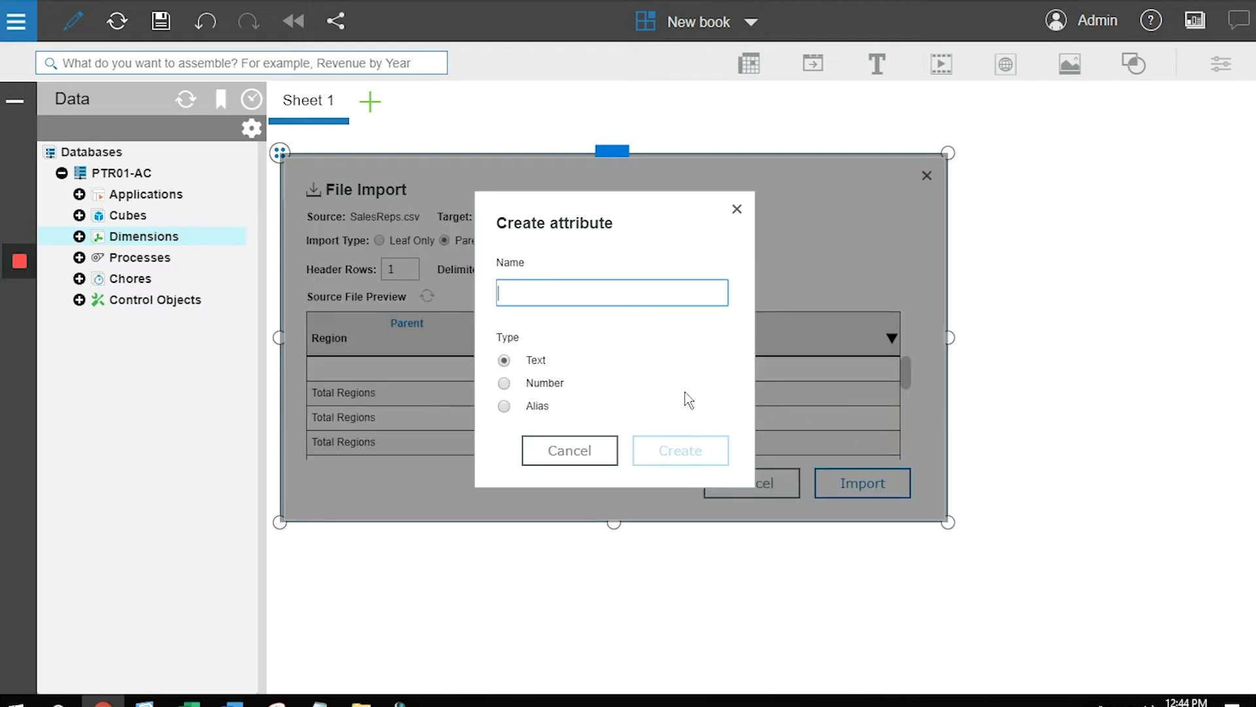
type("FullName")
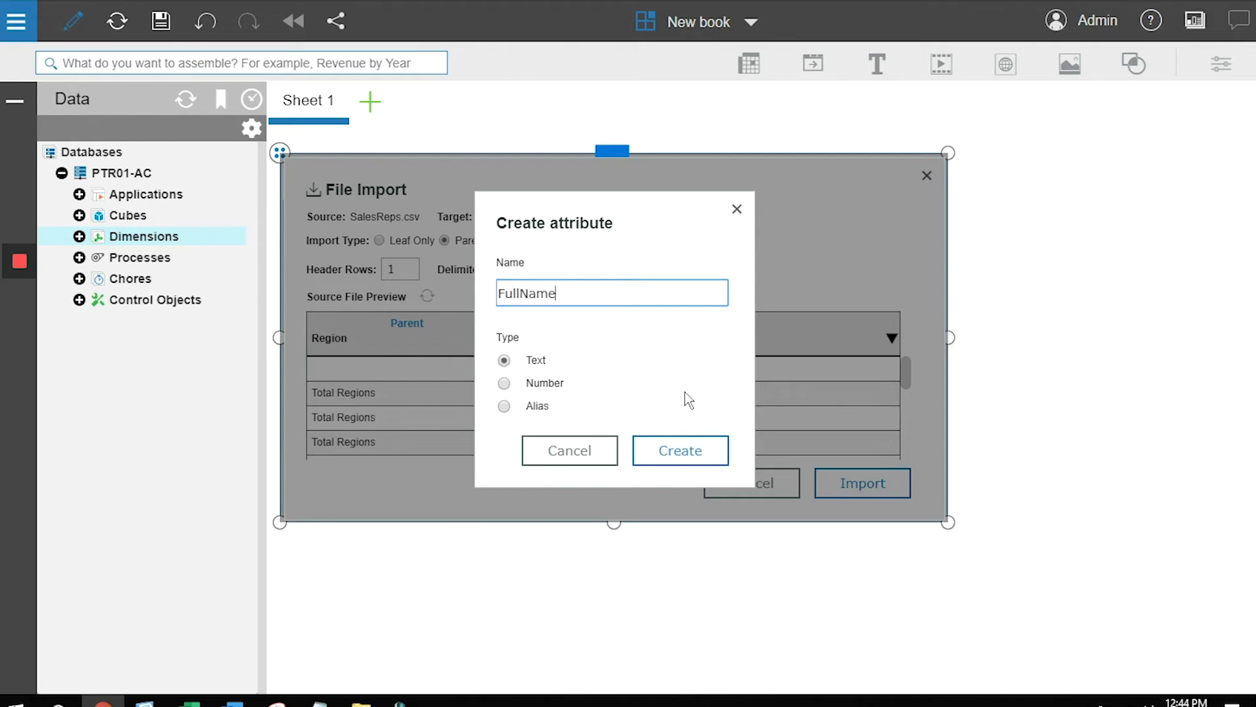
left_click(504, 406)
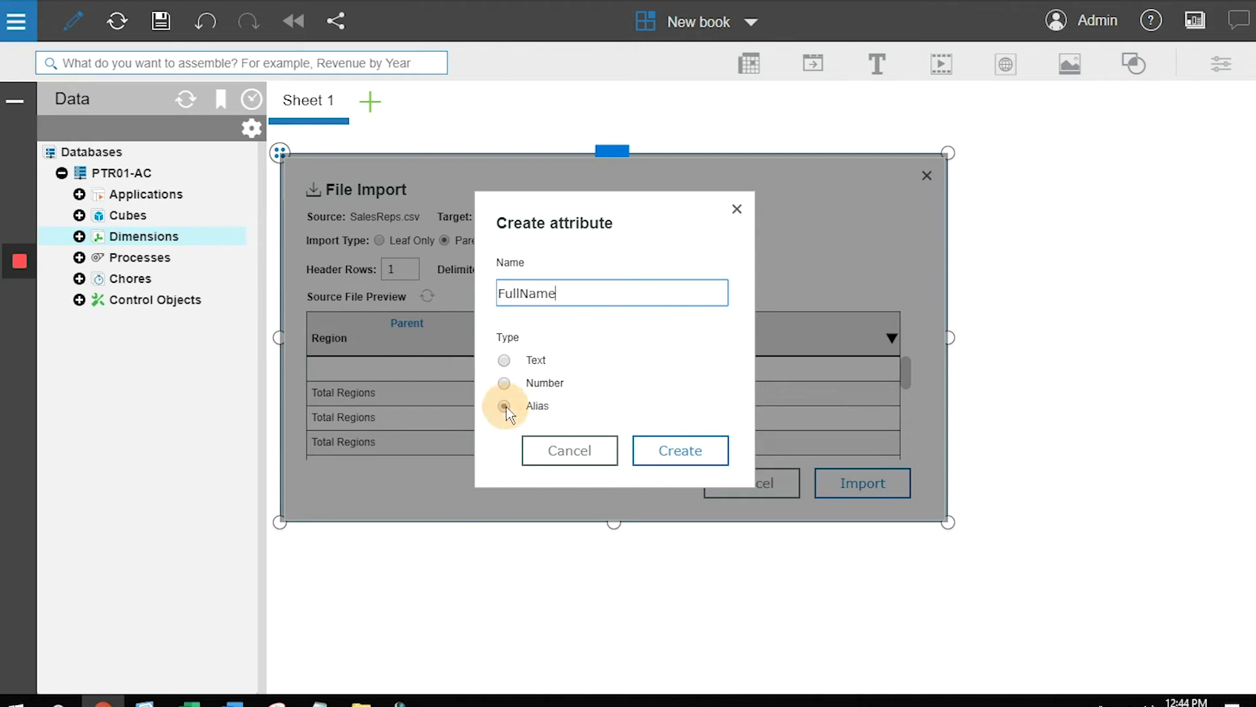
left_click(661, 456)
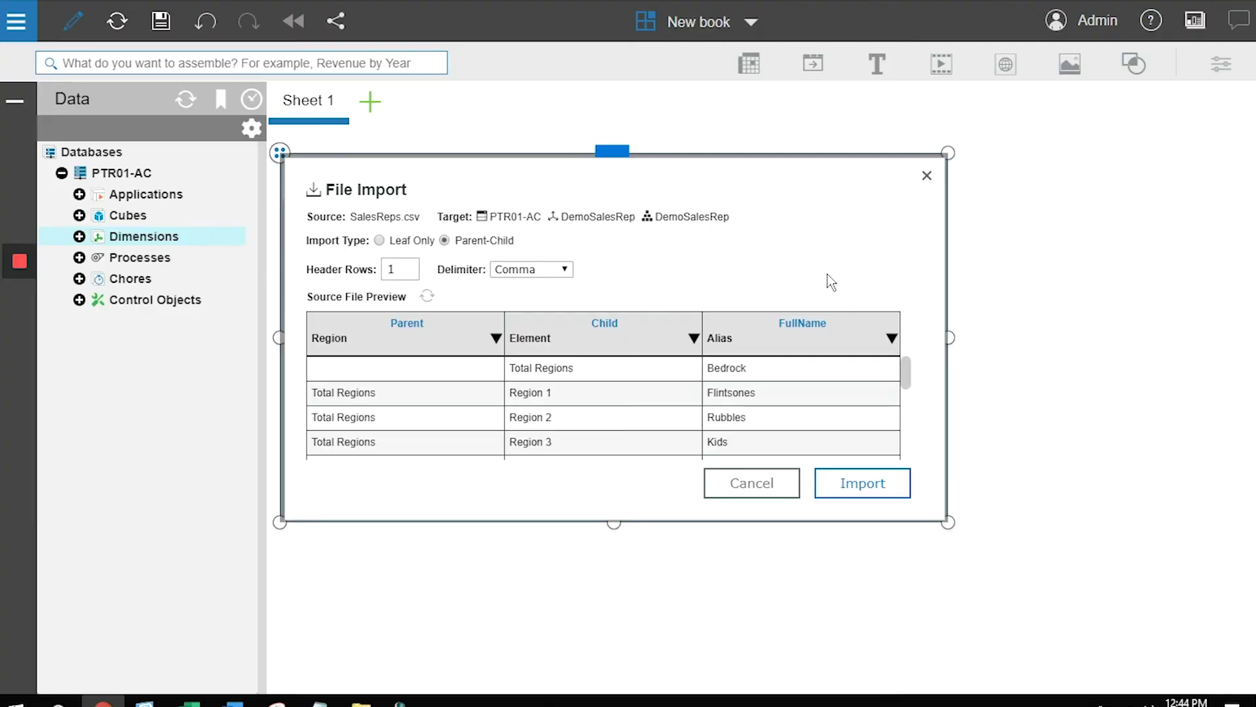
Import SalesReps.csv and widen the FullName column in Member Attributes to show full names
left_click(846, 484)
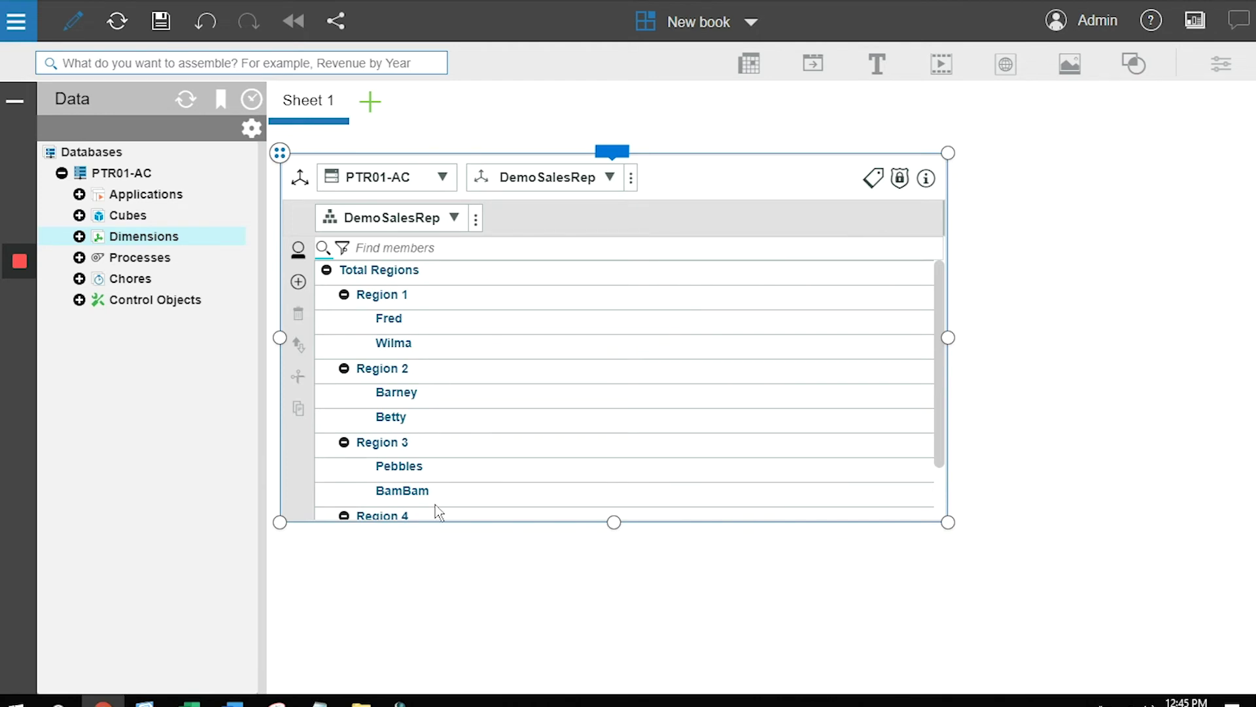
left_click(871, 179)
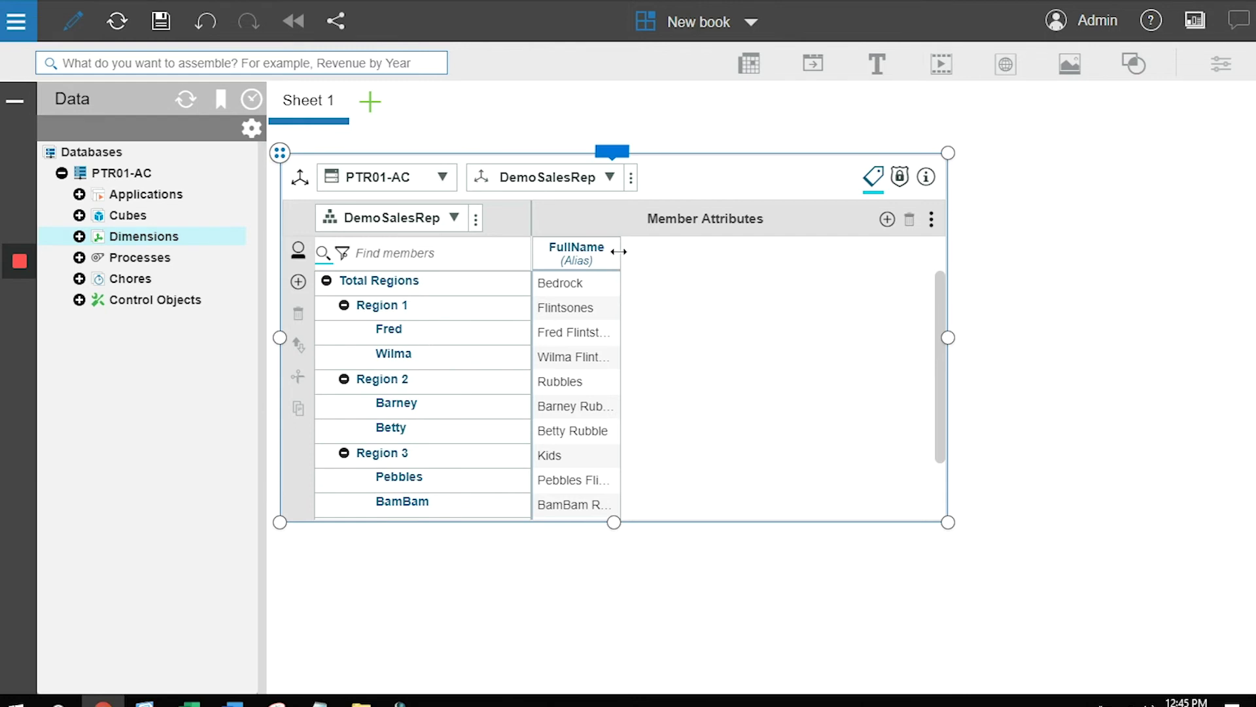
left_click_drag(622, 253, 699, 251)
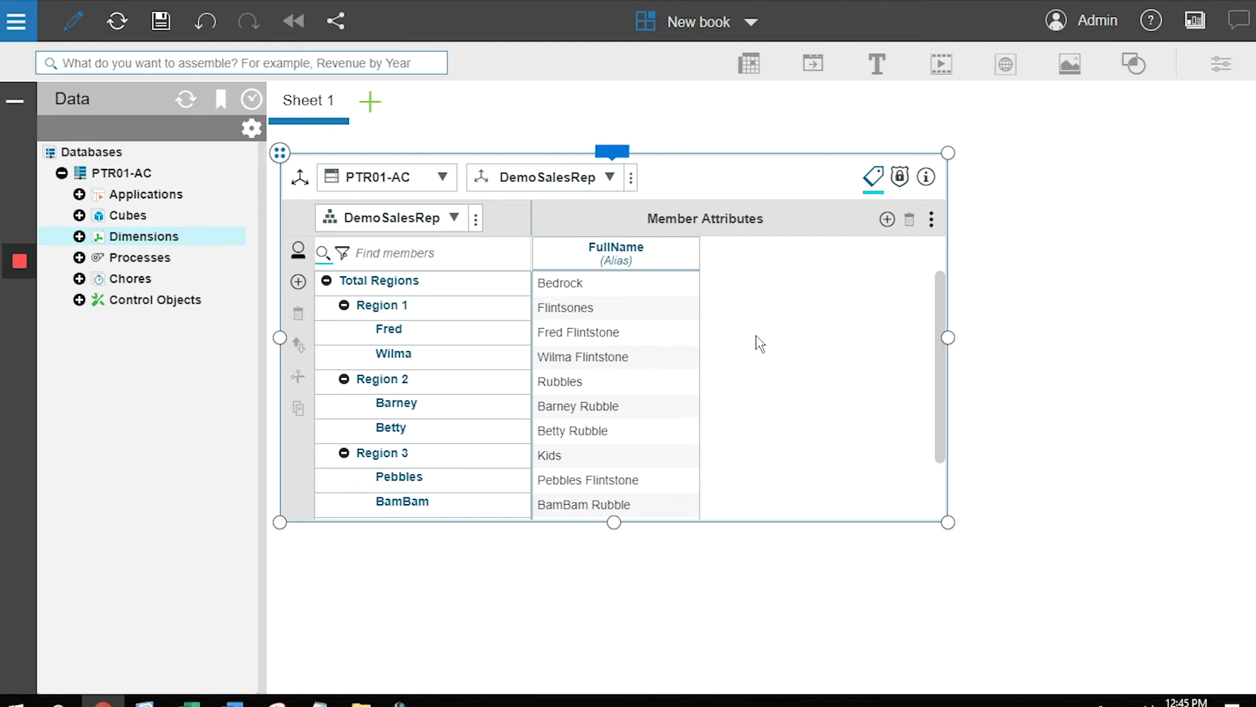
Delete the DemoSalesRep editor from the sheet and create the DemoSalesMsr dimension
left_click(609, 151)
left_click(676, 116)
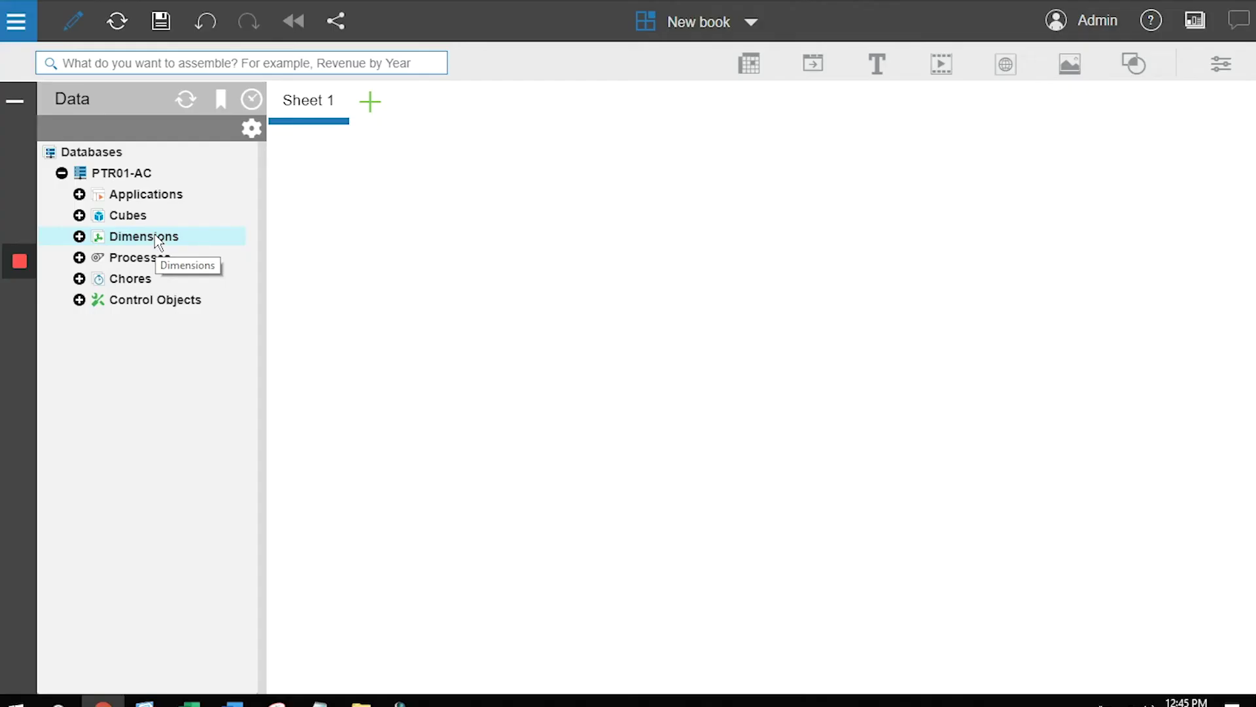
right_click(155, 238)
left_click(230, 248)
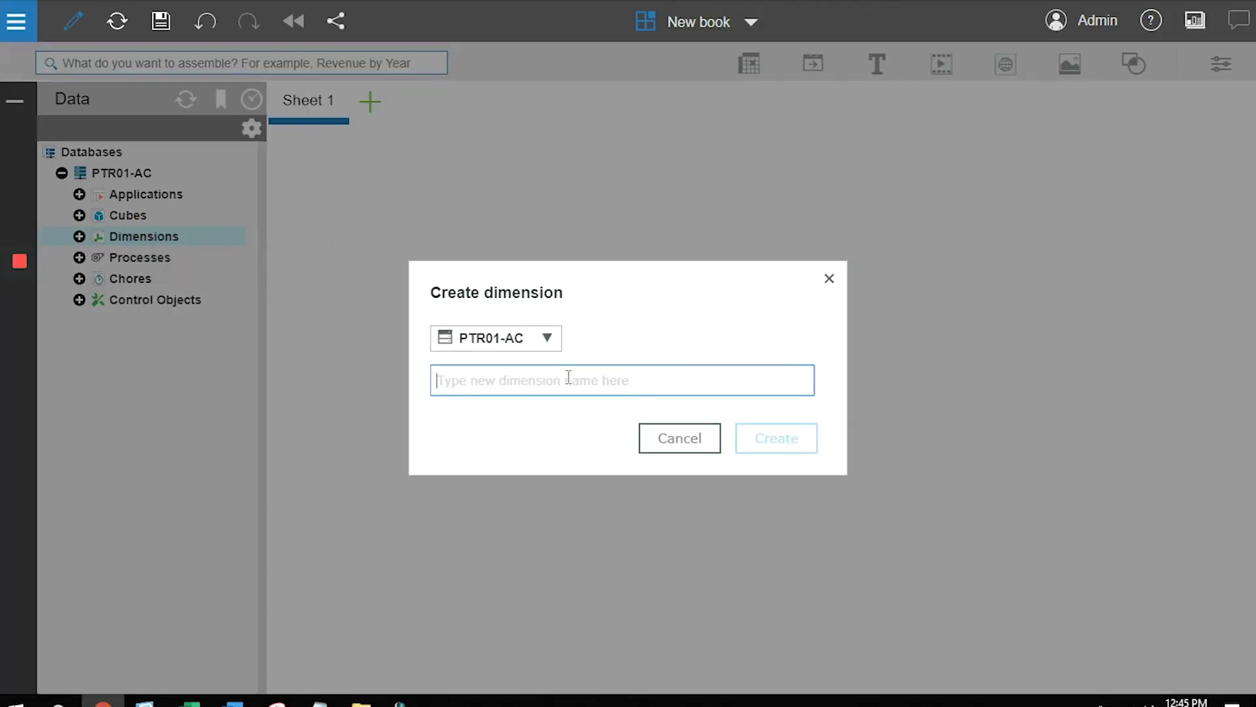
type("DemoSa")
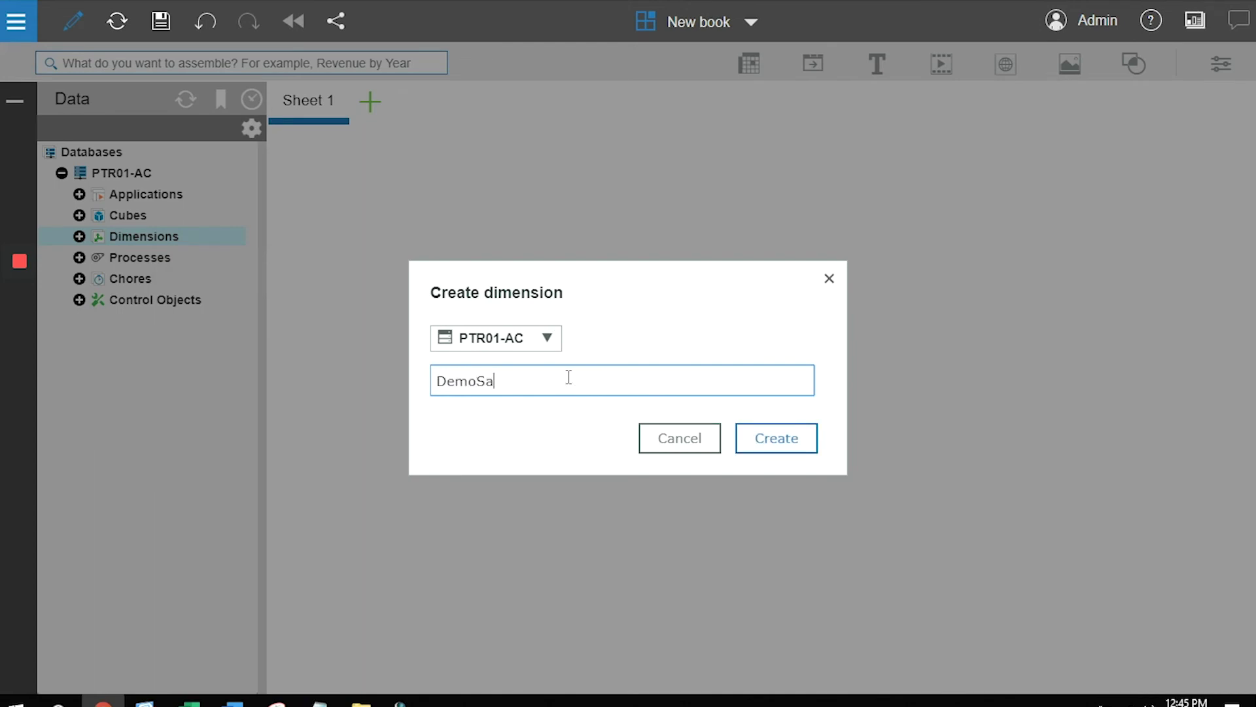
type("lesMsr")
left_click(783, 430)
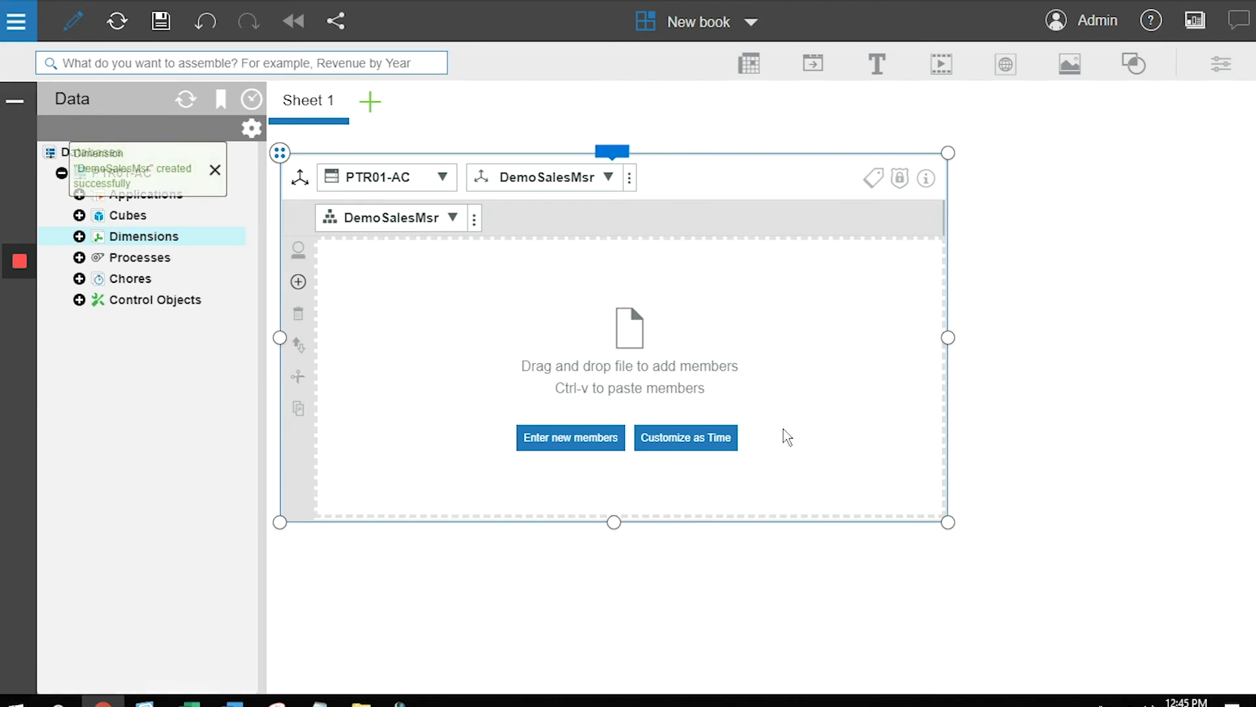
Add Sales and Commission as members of DemoSalesMsr and commit them
left_click(566, 440)
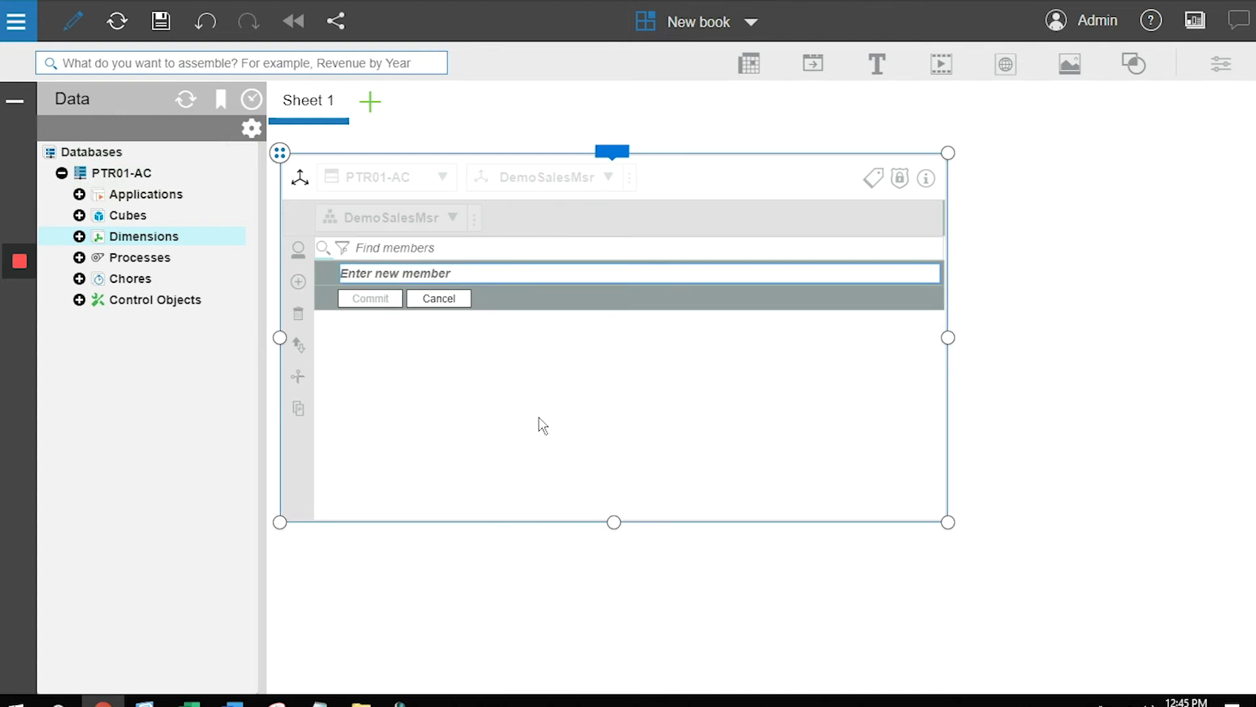
type("S")
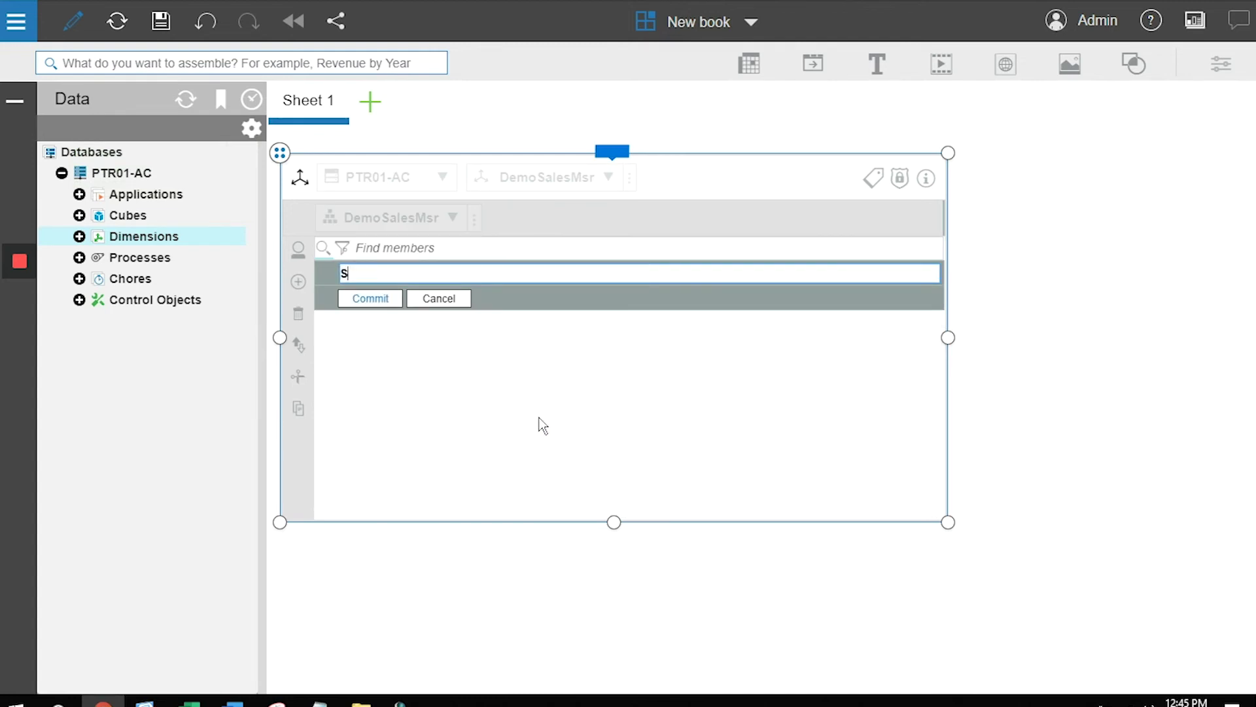
type("ales")
key("Return")
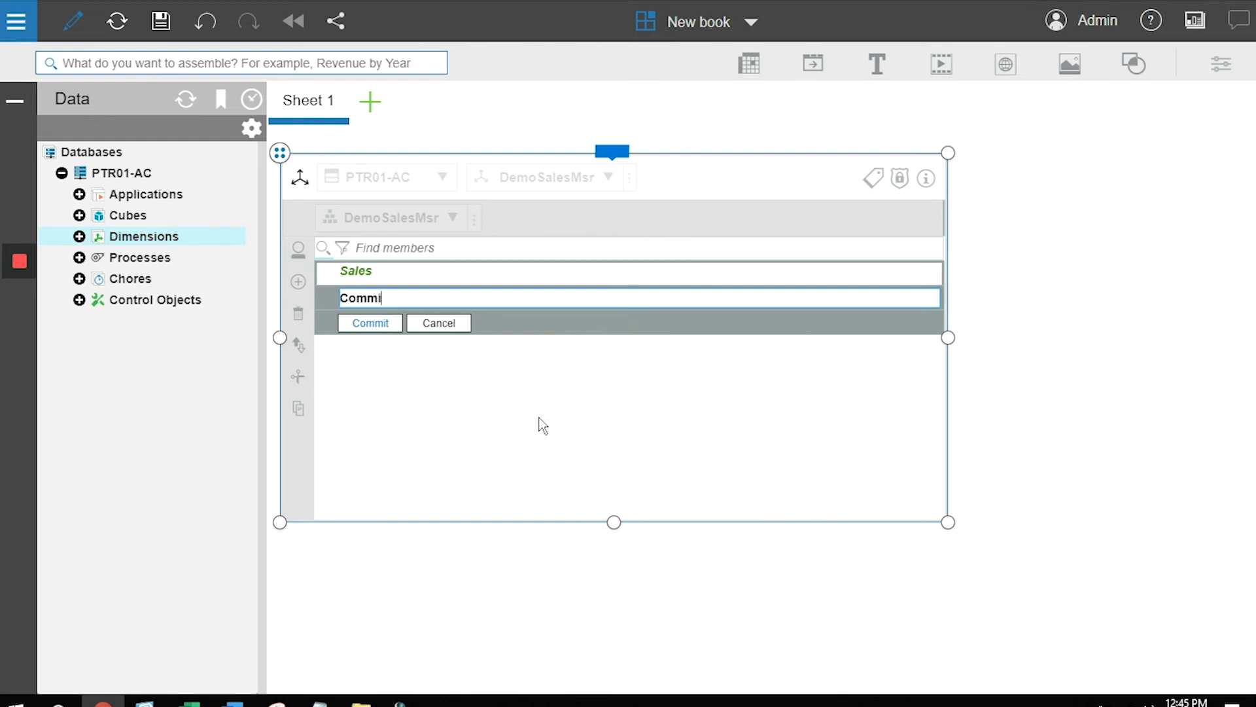
key("Return")
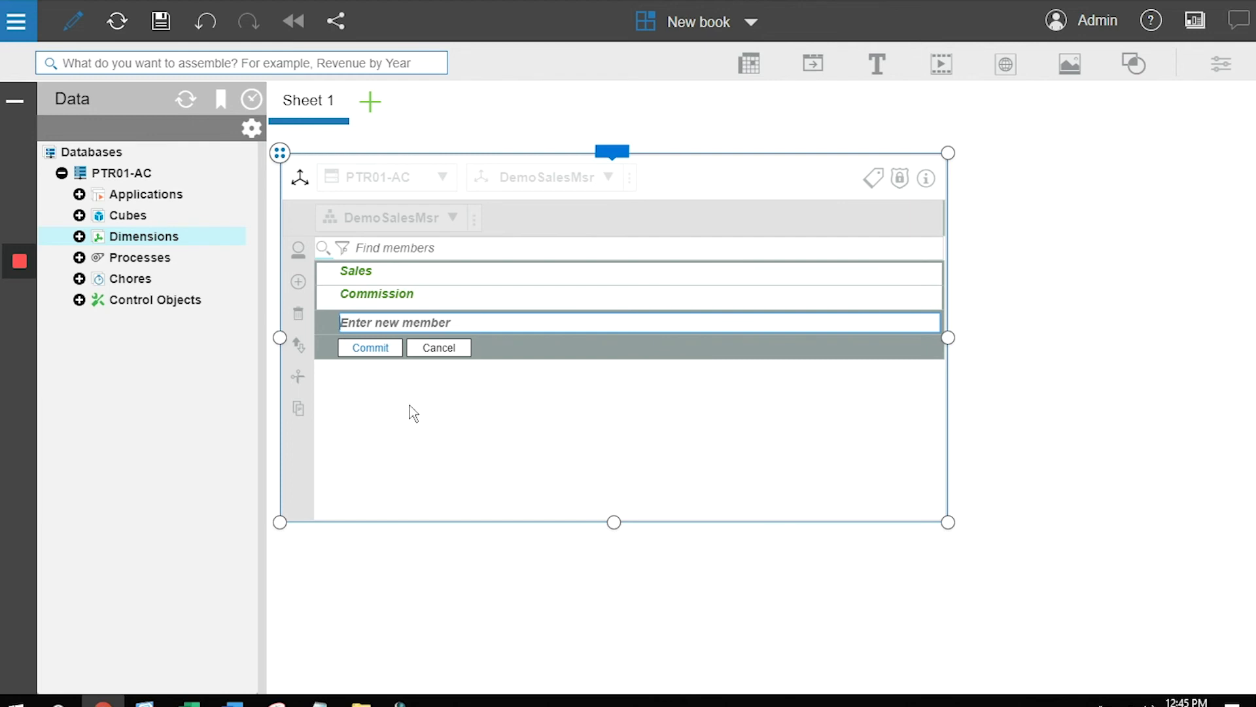
left_click(370, 349)
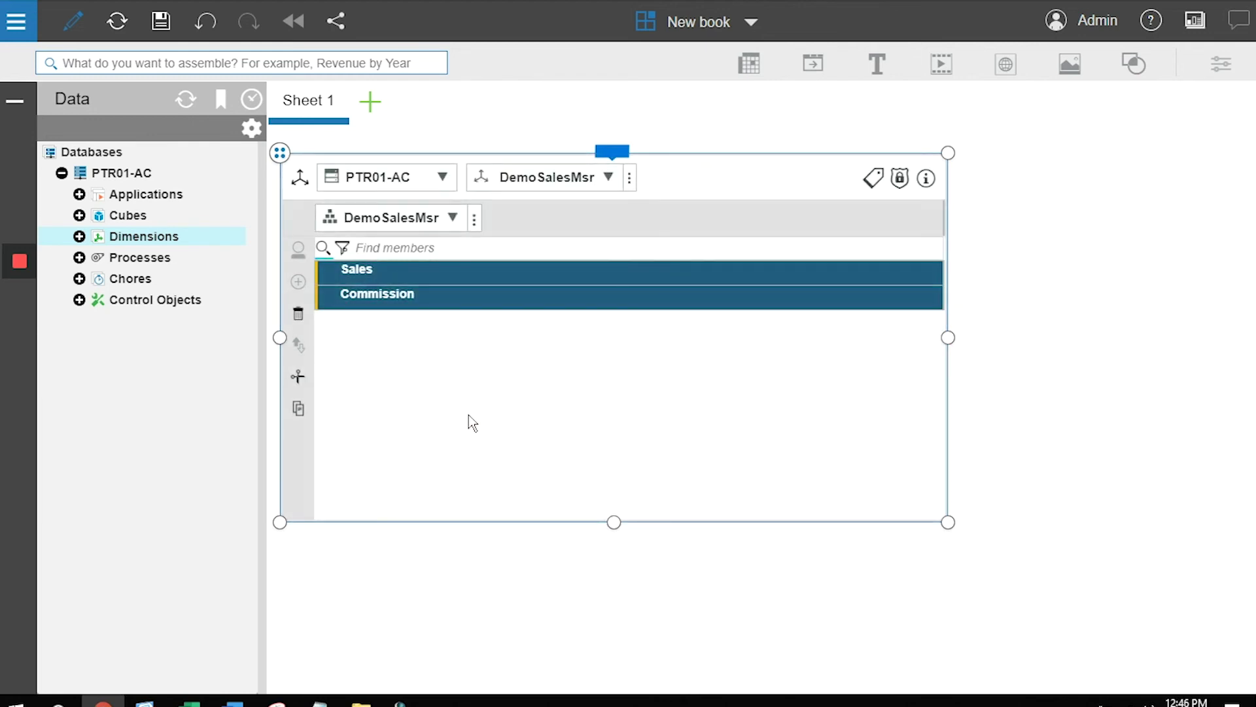
Set Sales and Commission to Comma format and display their Format attribute "d:#,##0.00;("
right_click(415, 279)
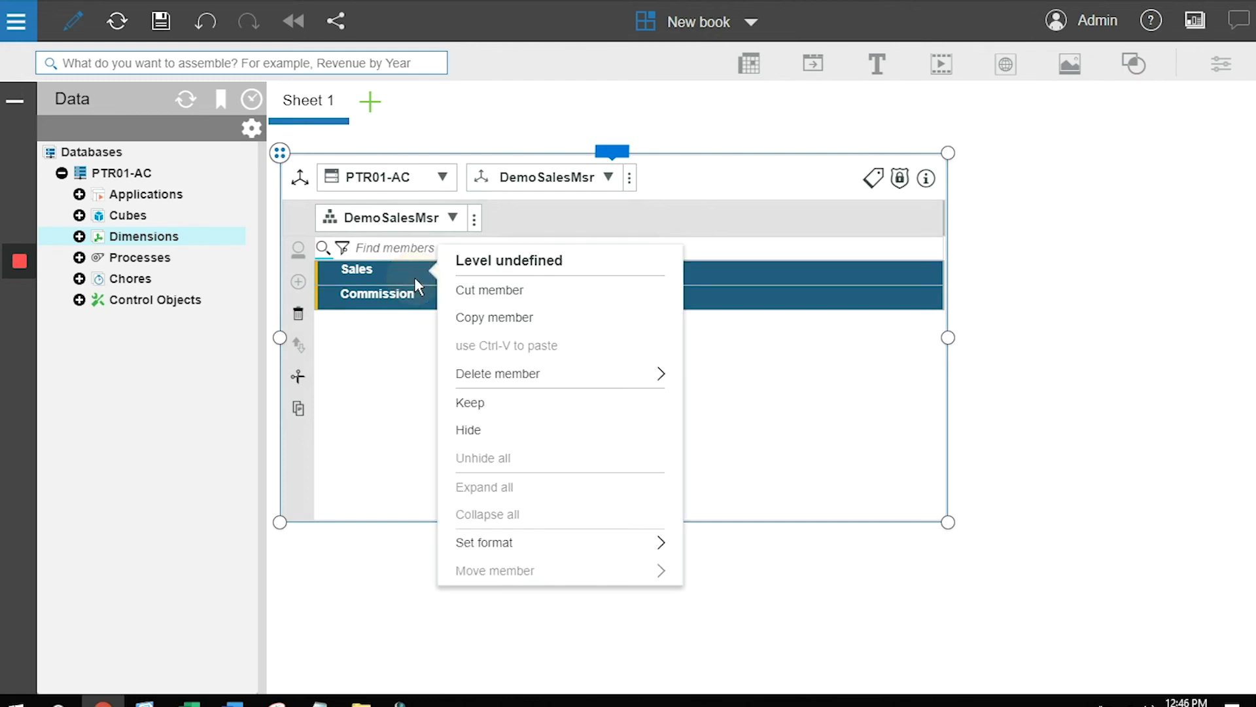
left_click(564, 545)
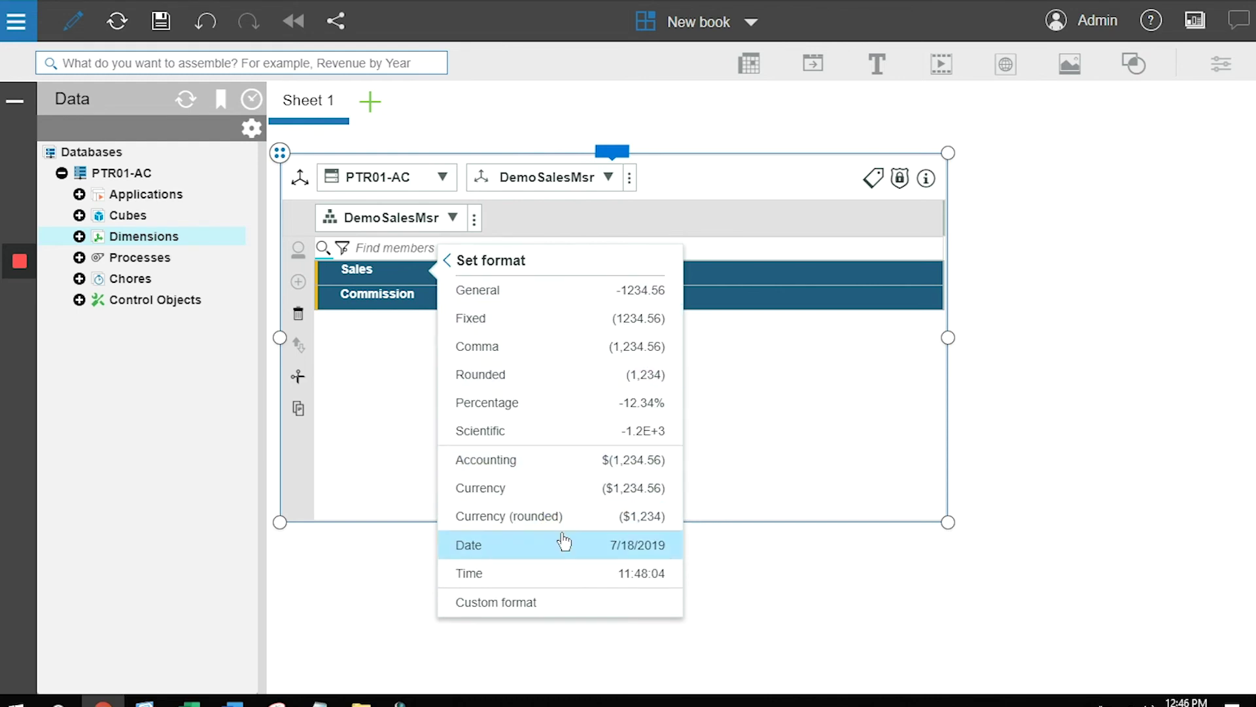
left_click(522, 352)
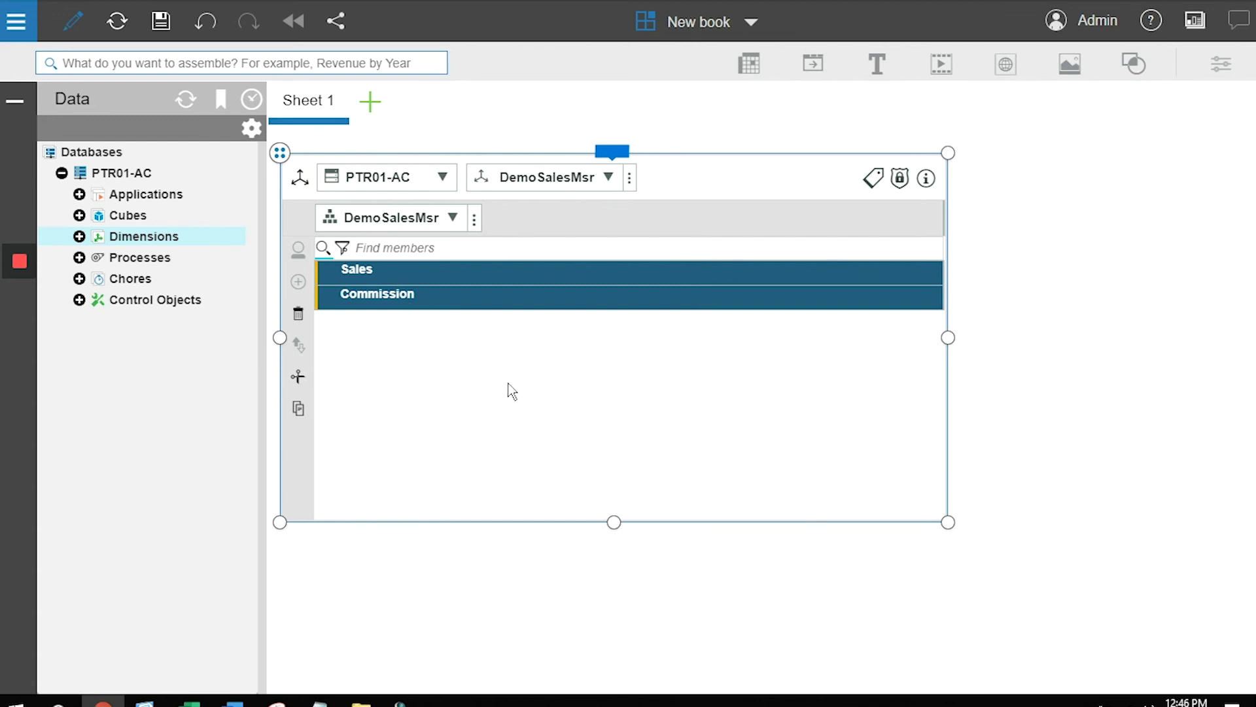
left_click(874, 182)
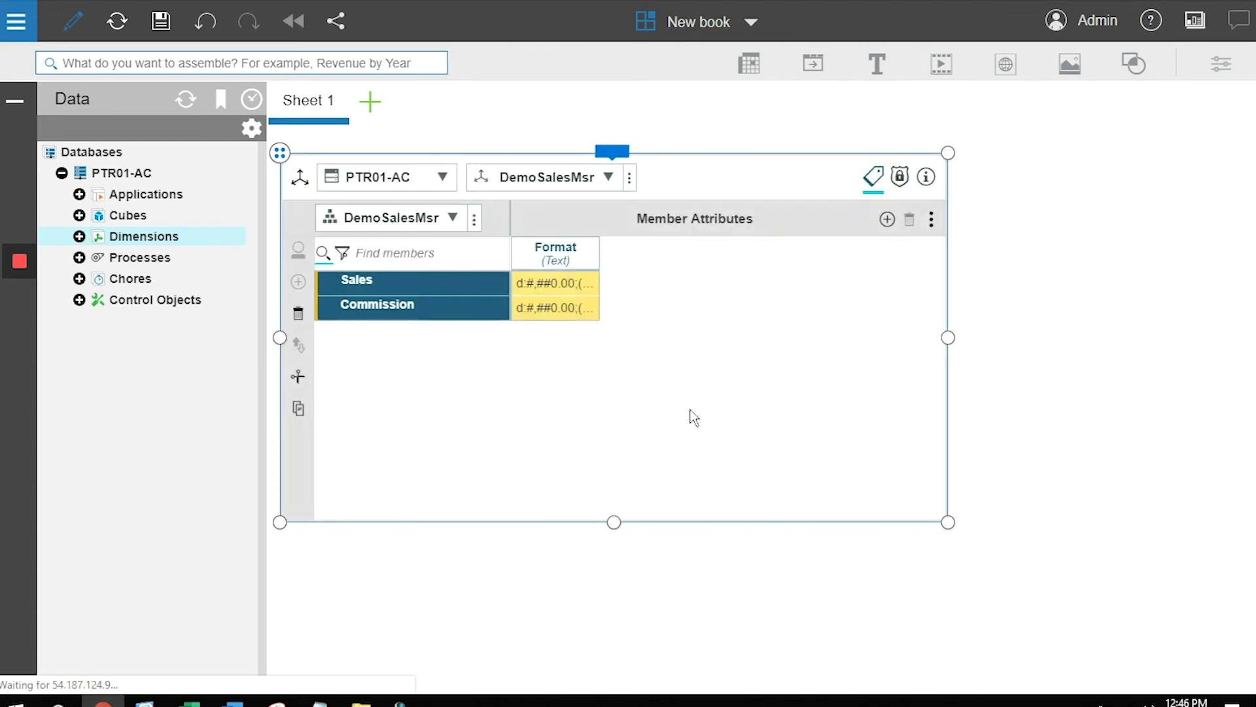